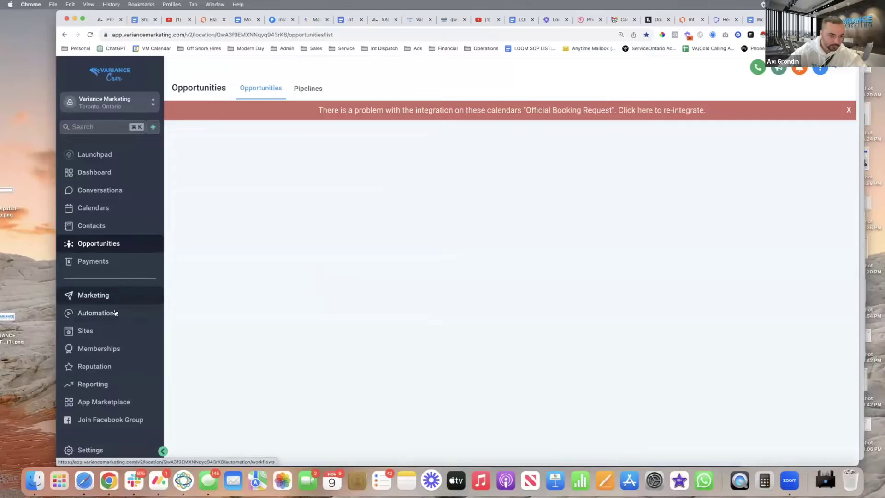
# Go to the Automation section from the left sidebar.
pyautogui.click(116, 314)
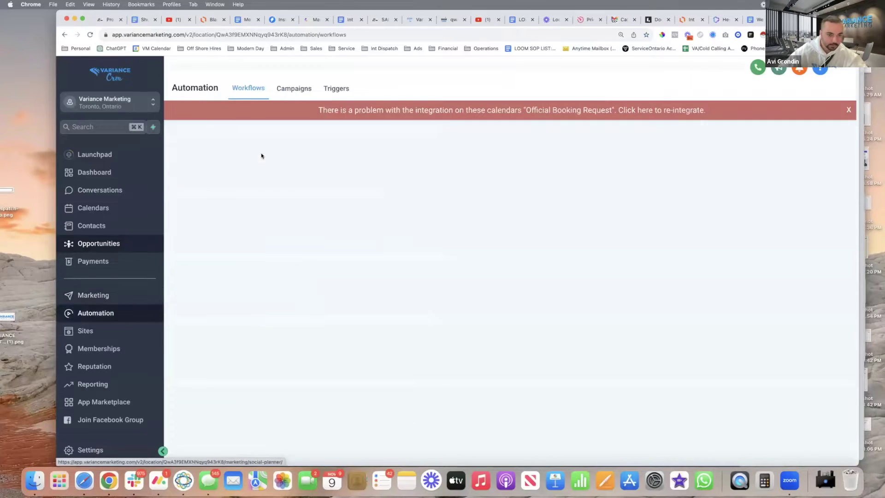
# Open the Campaigns list and dismiss the calendar and no-longer-maintained warning banners.
pyautogui.click(295, 89)
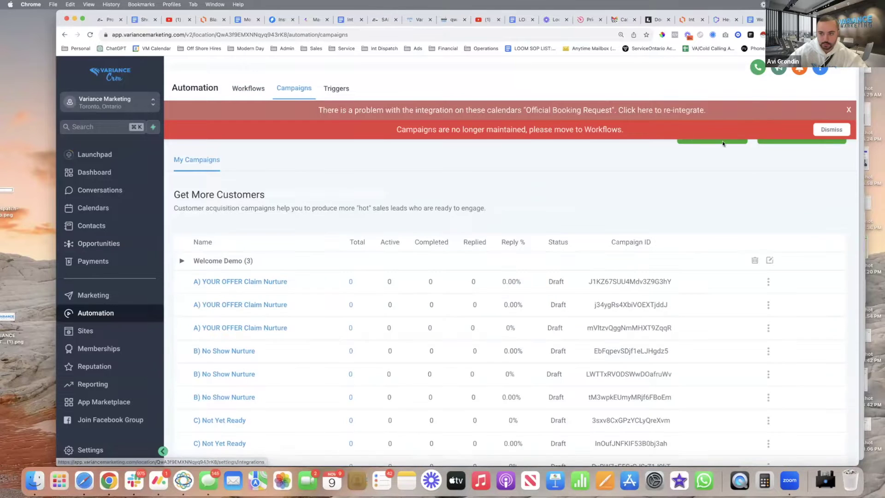
pyautogui.click(847, 109)
pyautogui.click(832, 113)
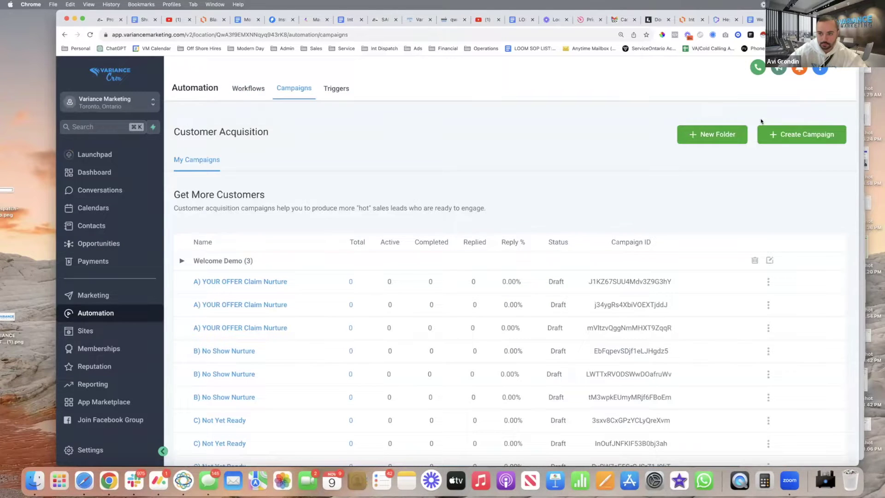
# Create and save a new named campaign, adding SMS as its first event.
pyautogui.click(791, 138)
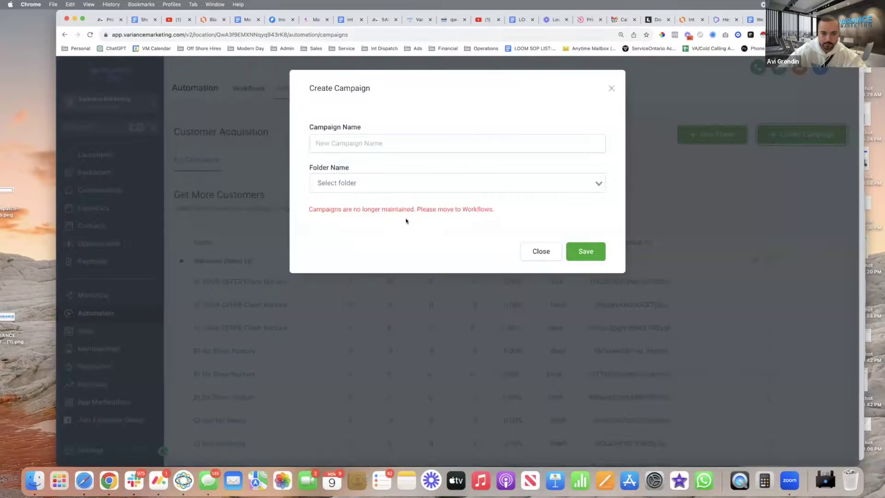
pyautogui.click(379, 139)
pyautogui.write('Mikael 1test')
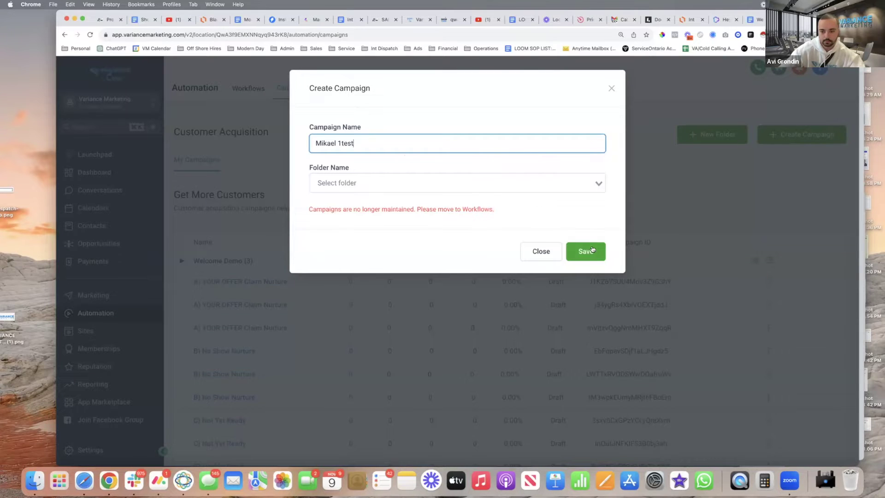
pyautogui.click(592, 250)
pyautogui.click(514, 345)
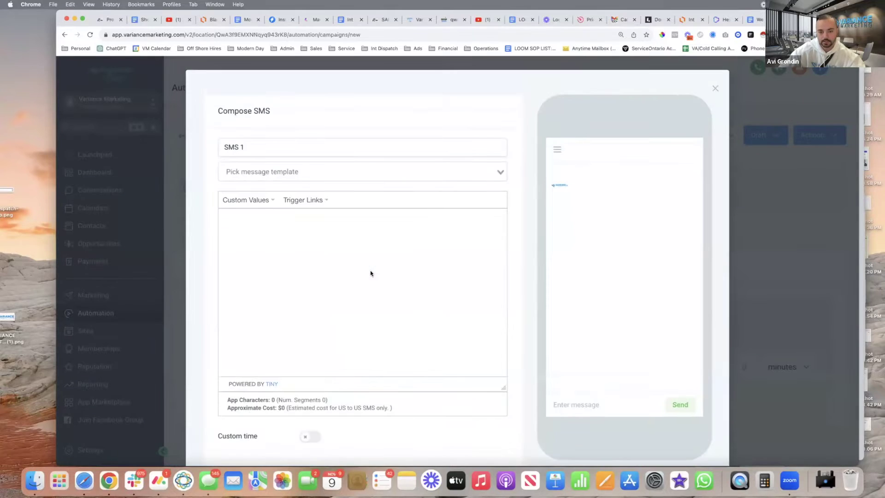
# Write SMS 1 greeting the contact by First Name and thanking them for signing up via TikTok ads.
pyautogui.click(273, 166)
pyautogui.click(285, 237)
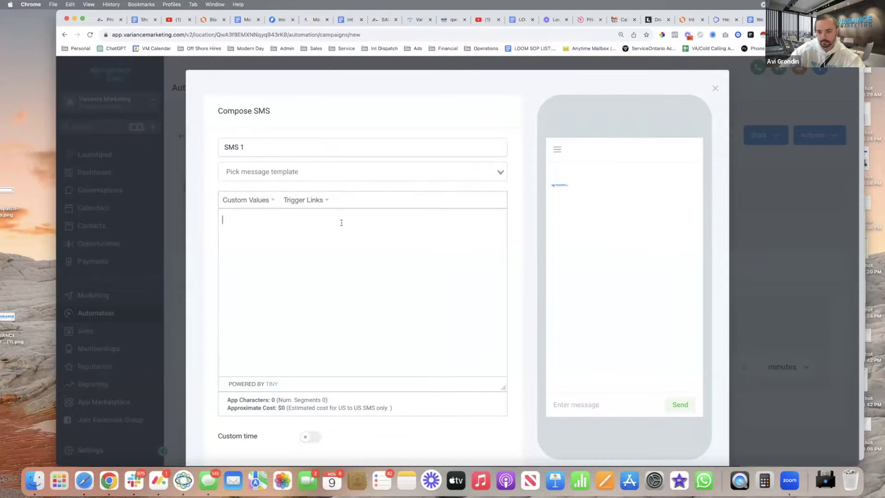
pyautogui.write('Hey th')
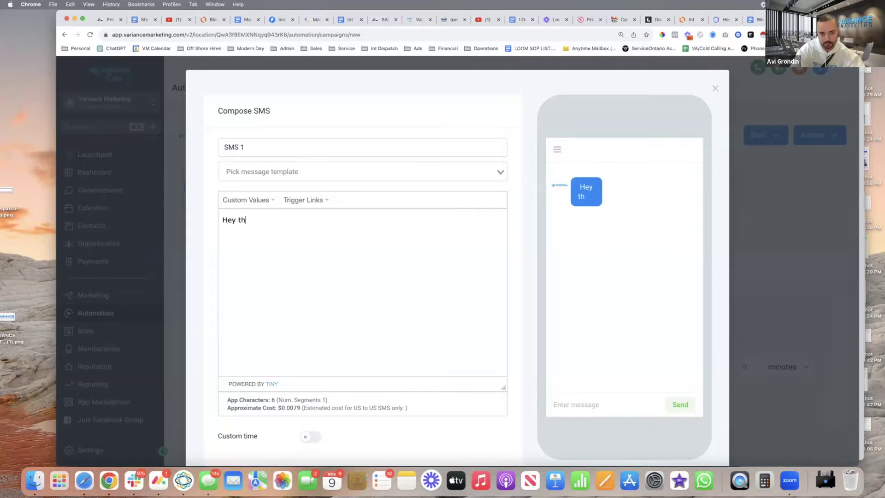
pyautogui.press('BackSpace')
pyautogui.press('BackSpace')
pyautogui.click(245, 199)
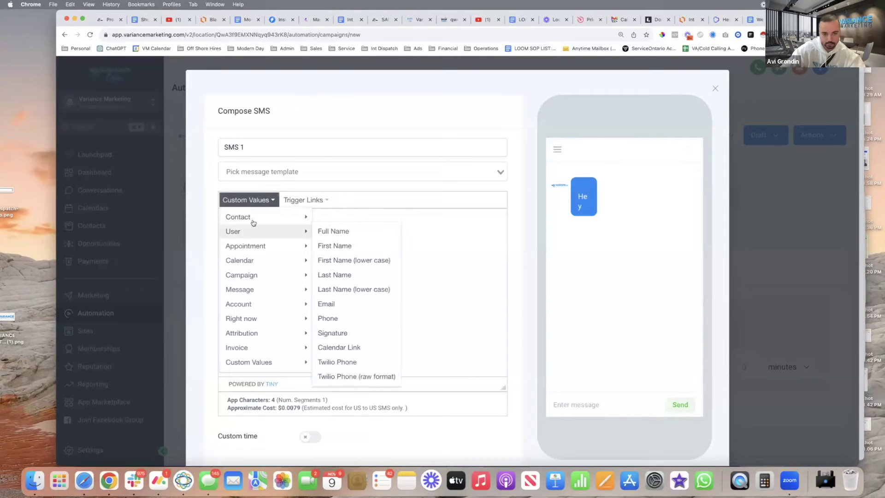
pyautogui.moveTo(254, 221)
pyautogui.click(336, 231)
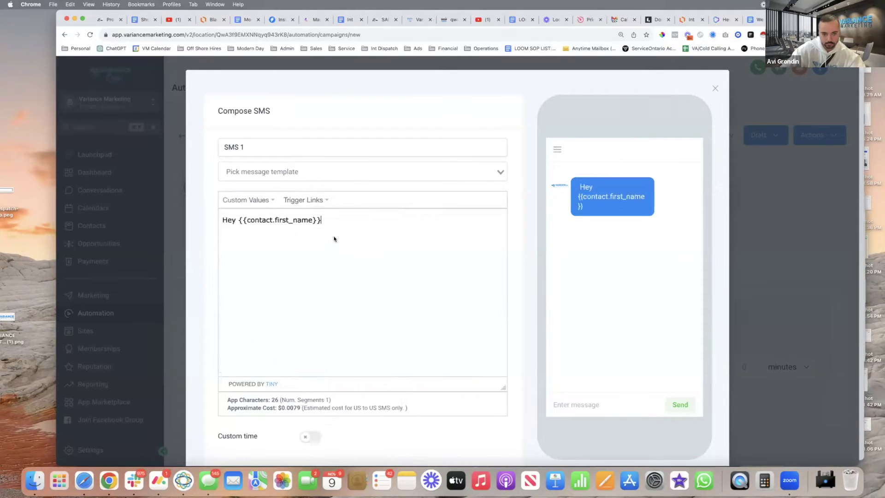
pyautogui.write(', thanks fo')
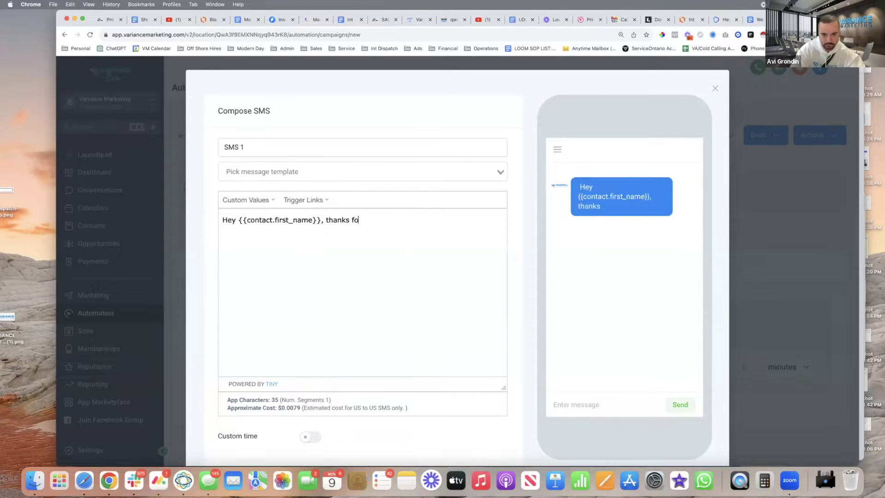
pyautogui.write('r signing up on my')
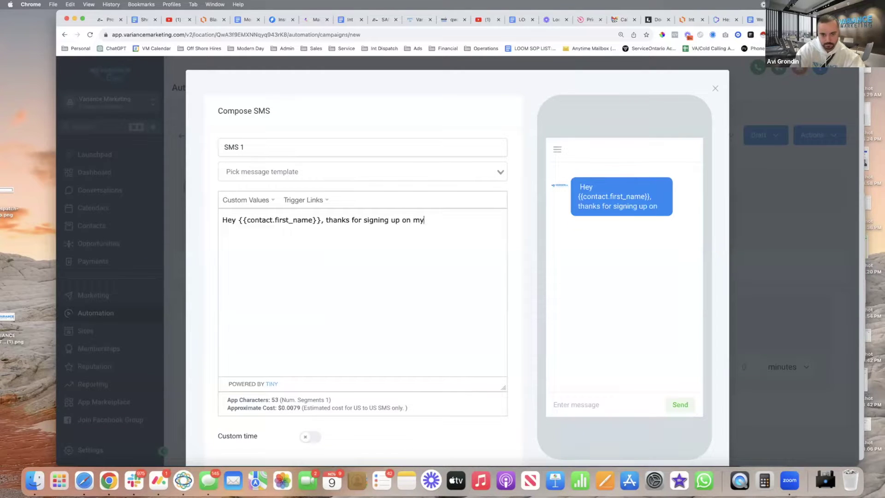
pyautogui.write(' T')
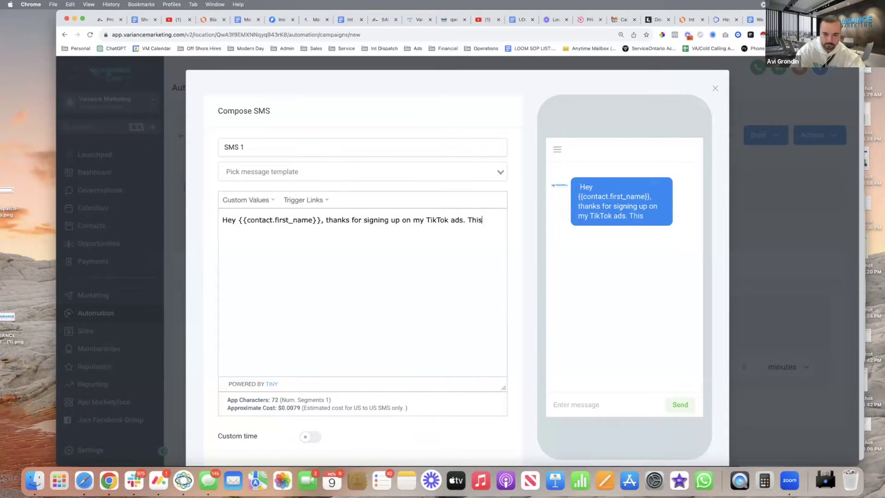
pyautogui.write('ikTok ads. This is Avi ')
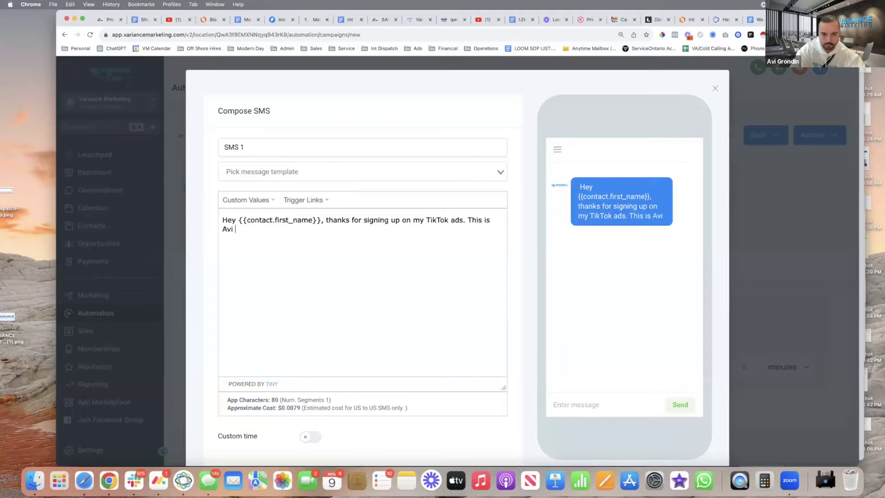
pyautogui.write('and I look forwar')
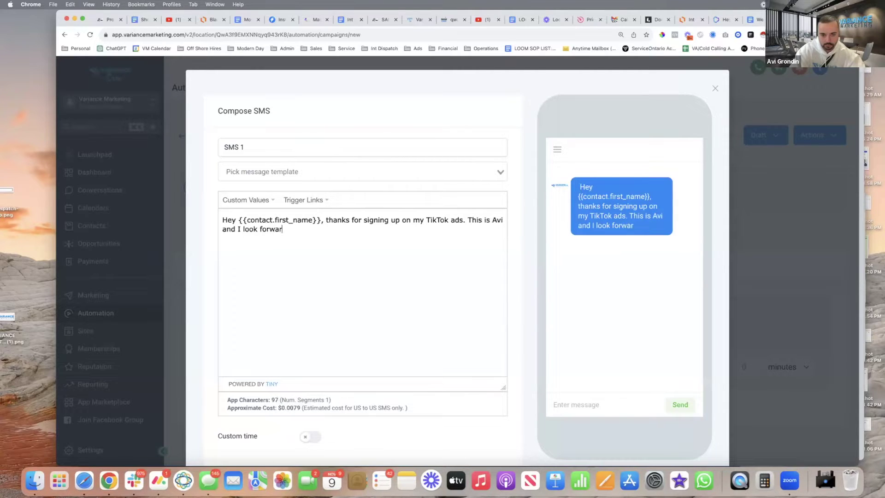
pyautogui.write('d to speaking with you. What')
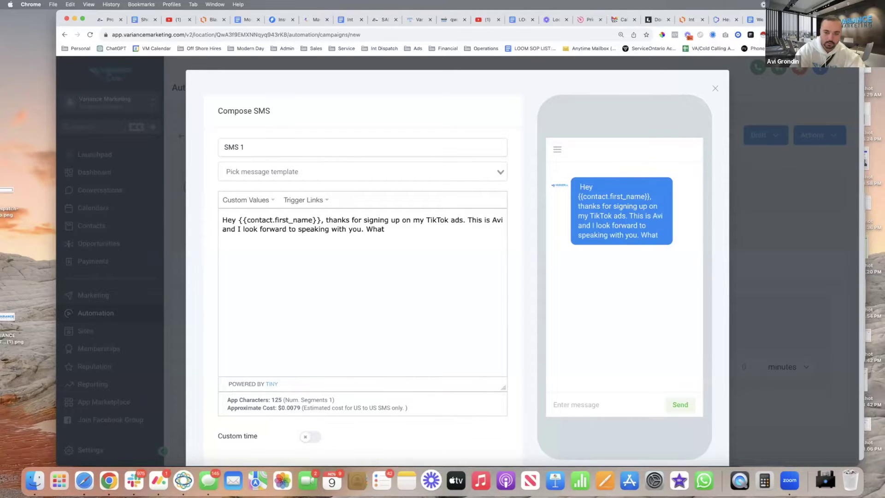
pyautogui.write(' is your home ad')
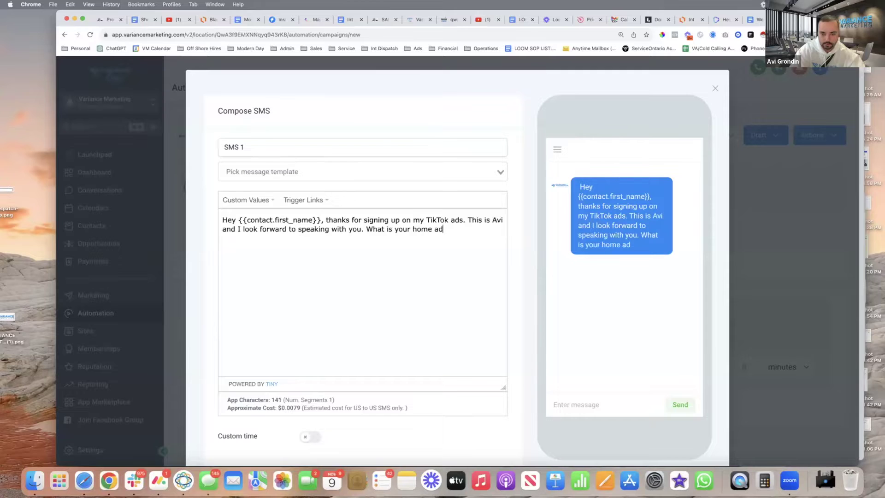
pyautogui.write('dress for the HVAC system')
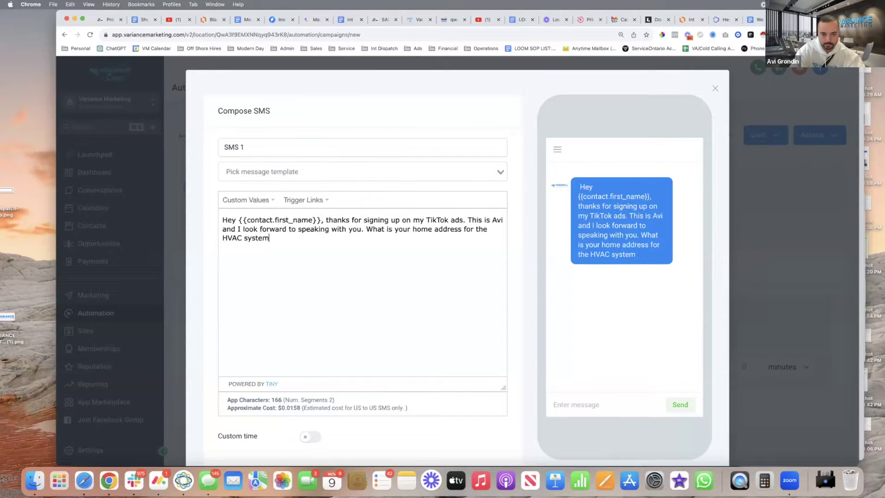
pyautogui.write('tion?')
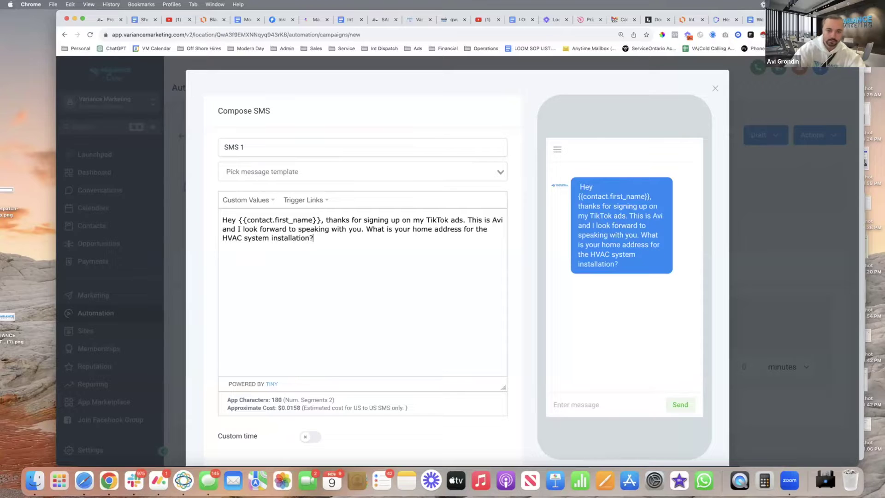
# Save SMS 1 and add a second SMS event to the campaign.
pyautogui.scroll(-3, 409, 226)
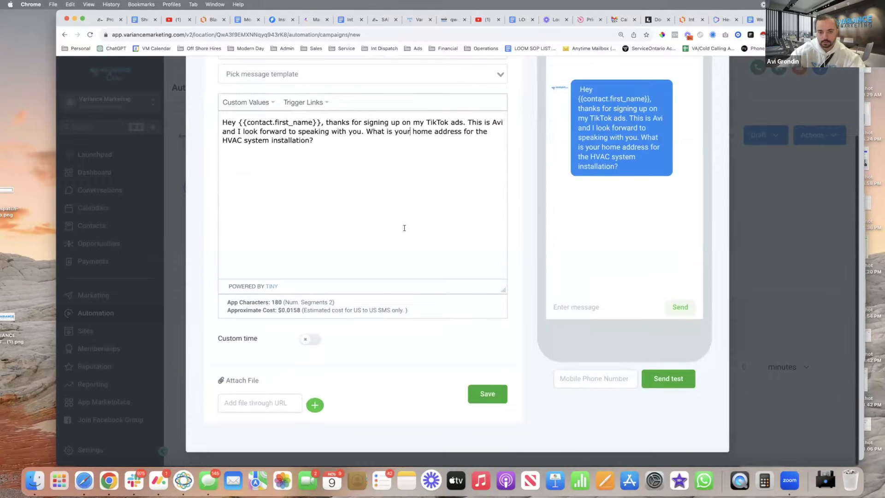
pyautogui.click(484, 430)
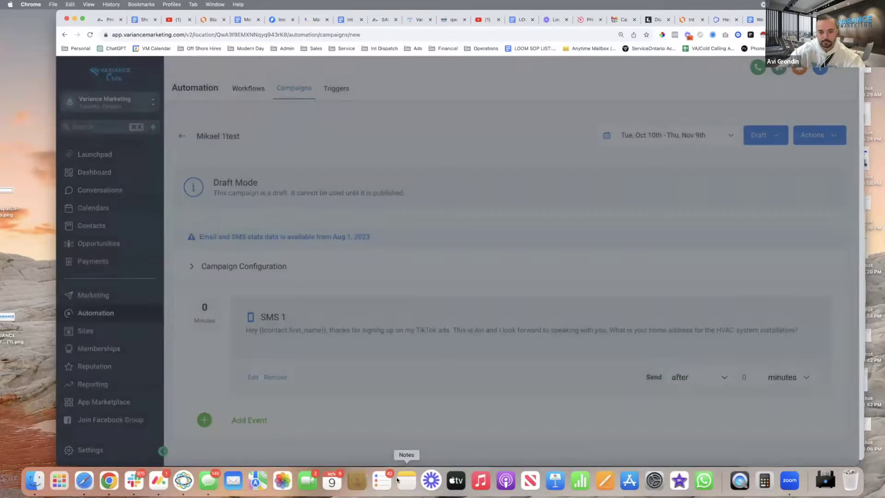
pyautogui.click(254, 418)
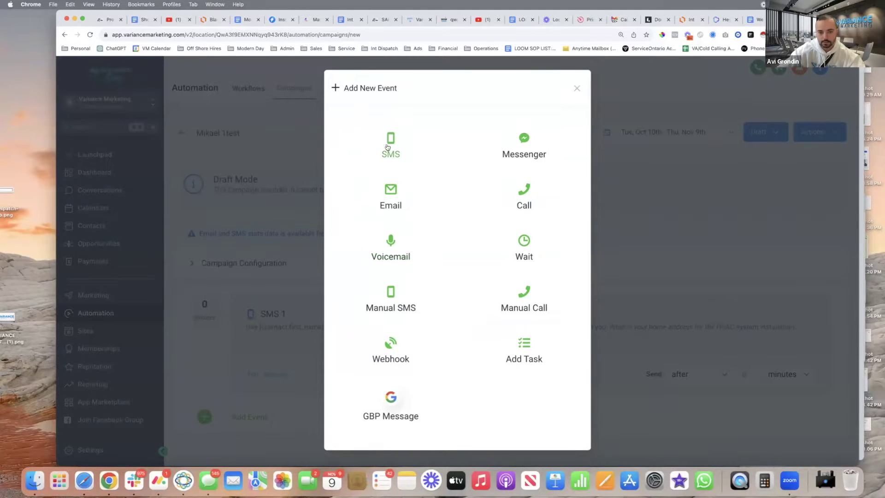
pyautogui.click(388, 146)
pyautogui.scroll(-3, 306, 256)
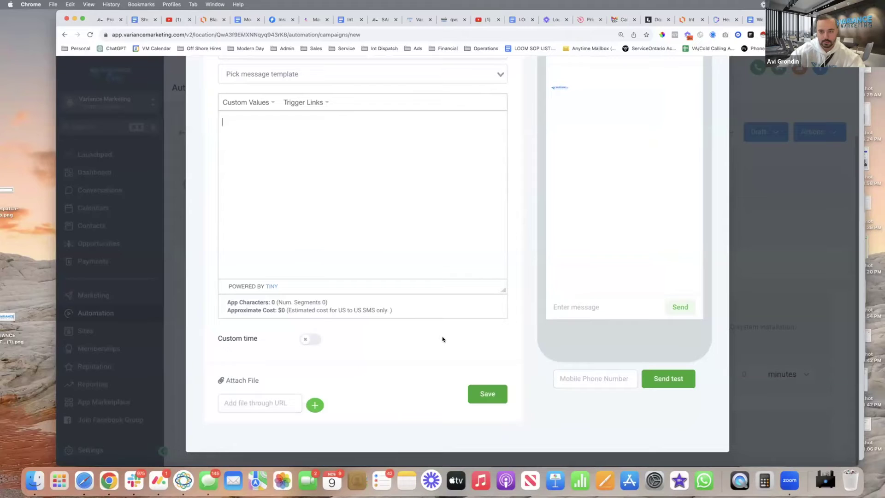
pyautogui.press('super+t')
# Search Google Images for 'hvac system'.
pyautogui.write('hvac system')
pyautogui.press('Return')
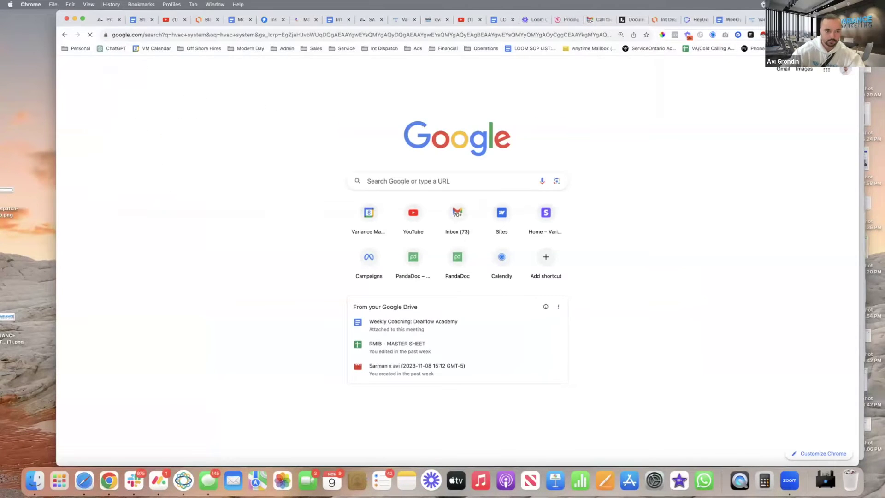
pyautogui.click(219, 122)
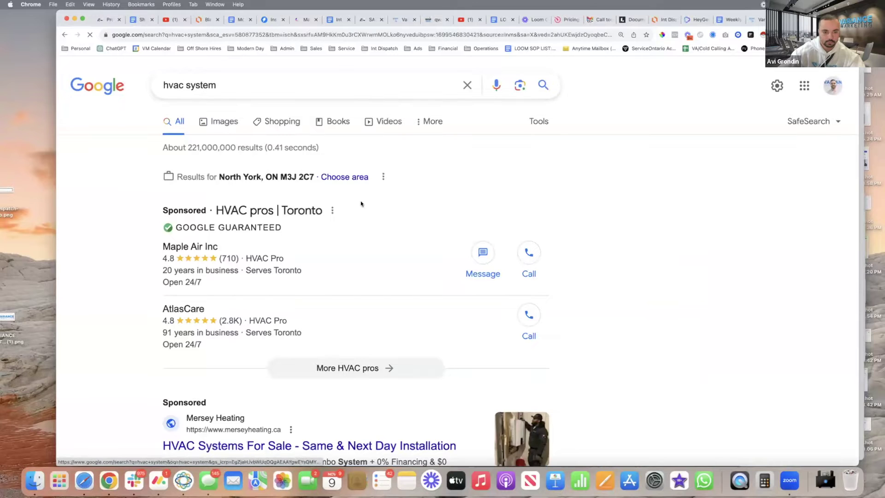
pyautogui.scroll(-3, 363, 201)
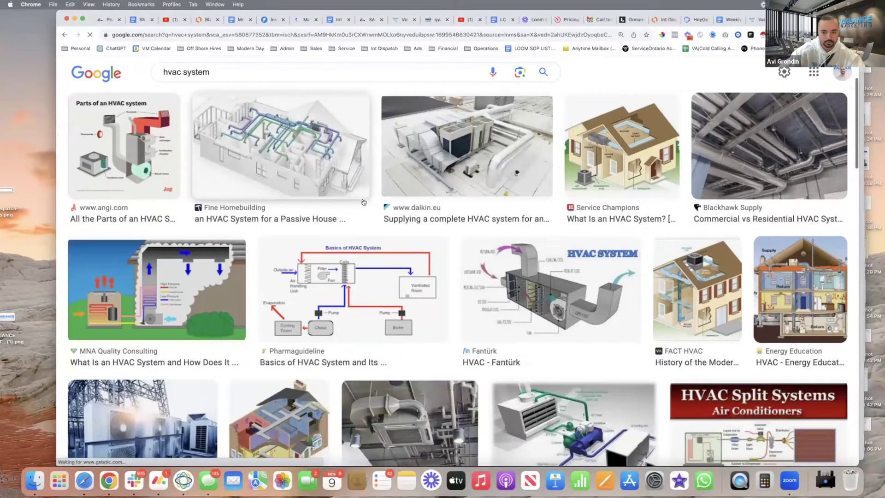
pyautogui.scroll(-3, 363, 201)
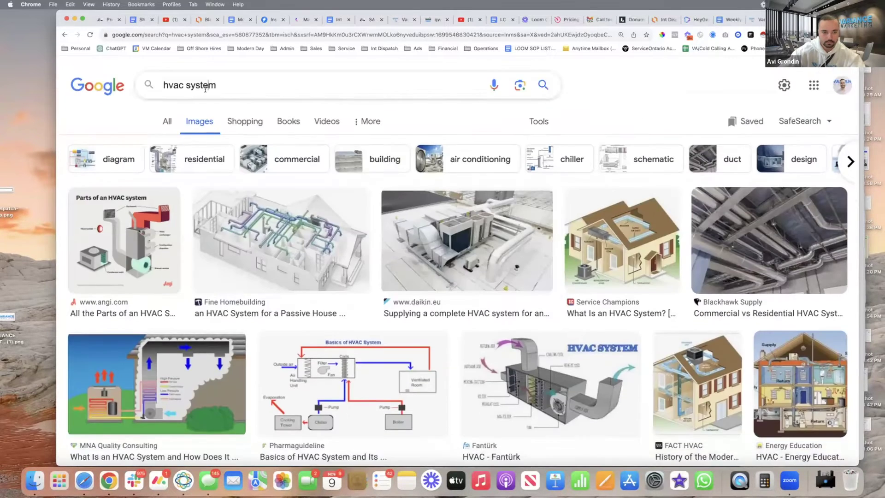
# Change the image search to 'hvac furnace' and browse the results.
pyautogui.doubleClick(203, 86)
pyautogui.press('BackSpace')
pyautogui.press('BackSpace')
pyautogui.press('BackSpace')
pyautogui.press('BackSpace')
pyautogui.press('BackSpace')
pyautogui.press('BackSpace')
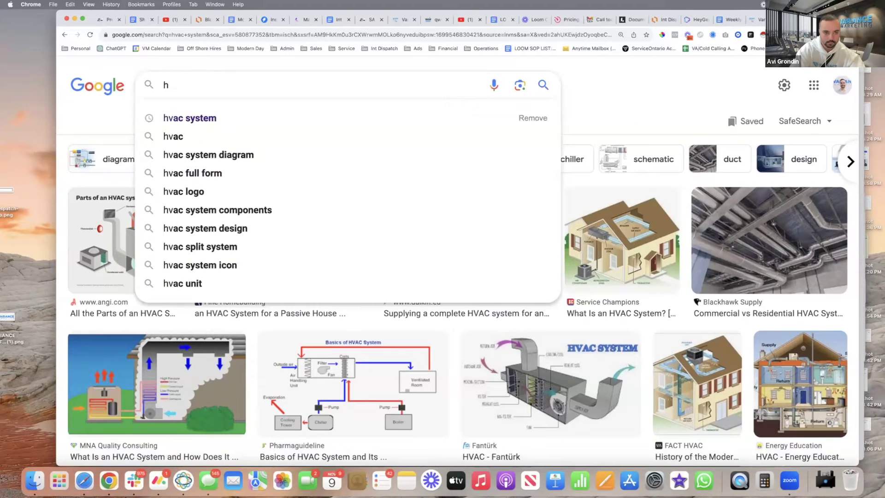
pyautogui.write('hvac ')
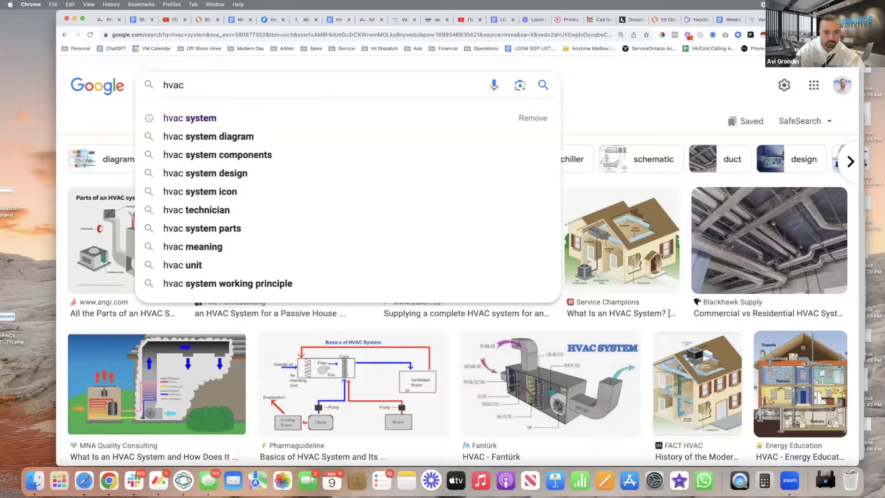
pyautogui.write('furnace')
pyautogui.press('Return')
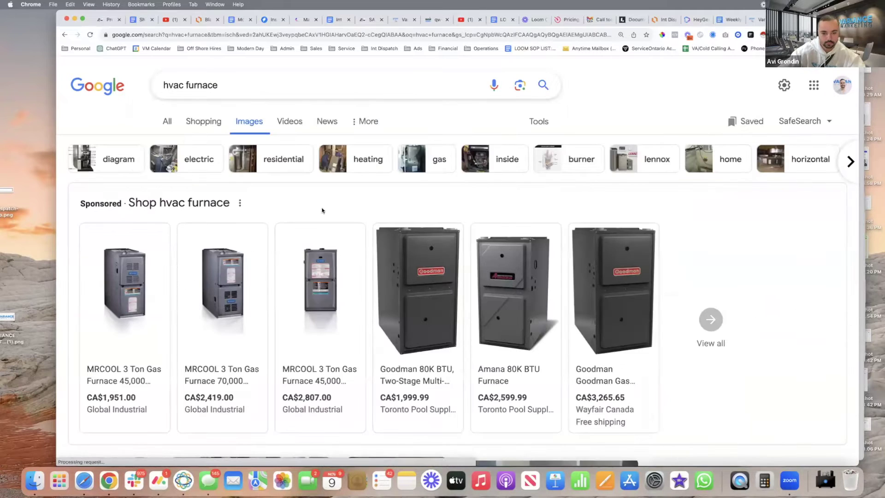
pyautogui.scroll(-5, 322, 210)
pyautogui.scroll(-12, 322, 209)
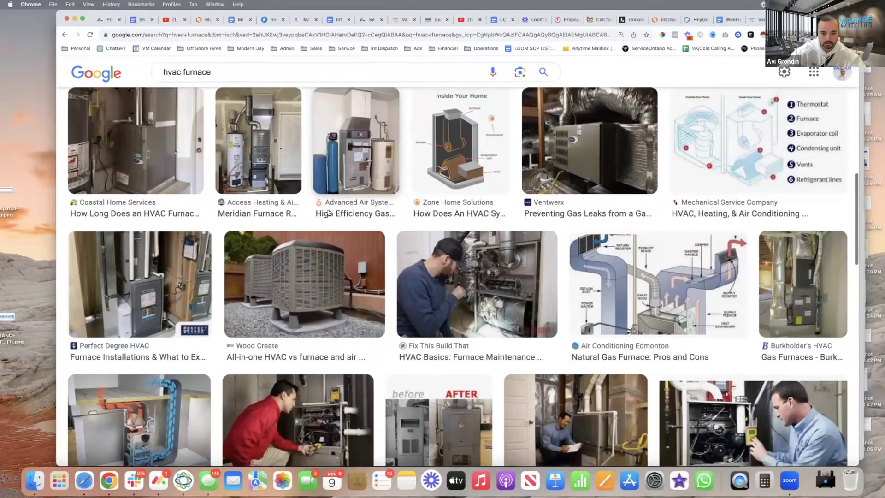
pyautogui.scroll(-14, 328, 209)
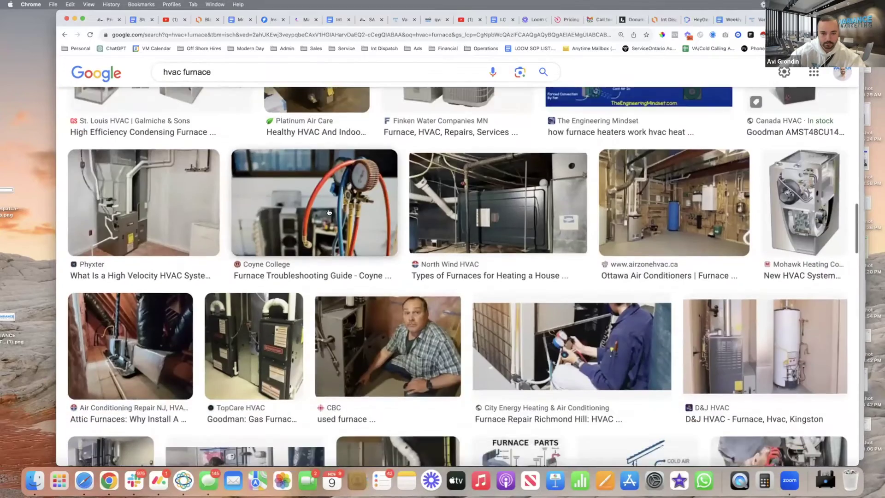
pyautogui.scroll(-14, 329, 212)
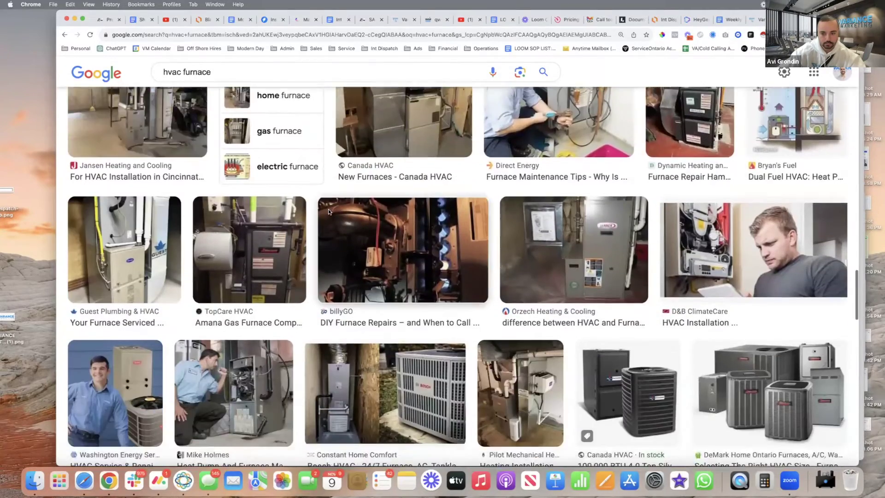
pyautogui.scroll(-5, 328, 212)
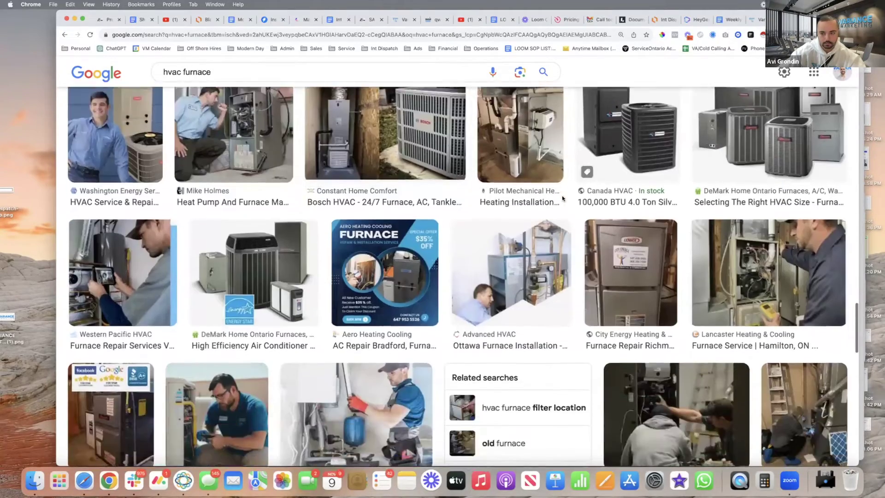
# Save the DeMark HVAC units image to Downloads and return to the Variance CRM tab.
pyautogui.click(741, 147)
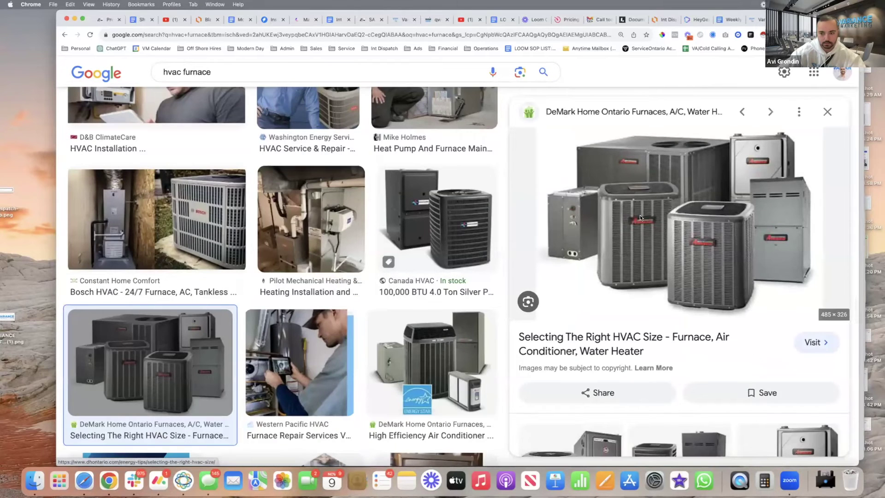
pyautogui.rightClick(636, 191)
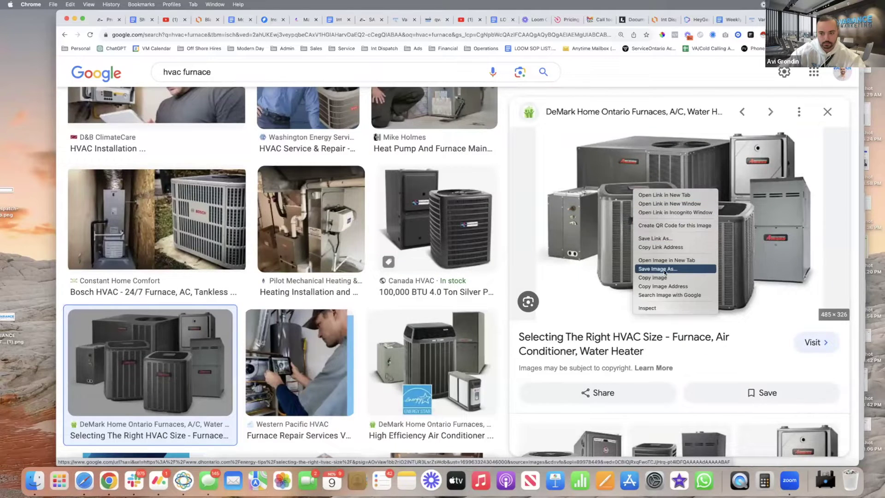
pyautogui.click(548, 267)
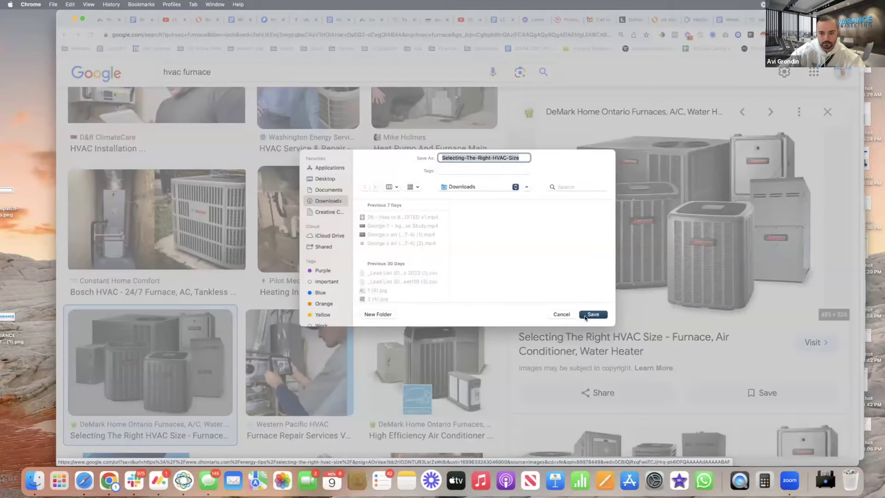
pyautogui.click(593, 307)
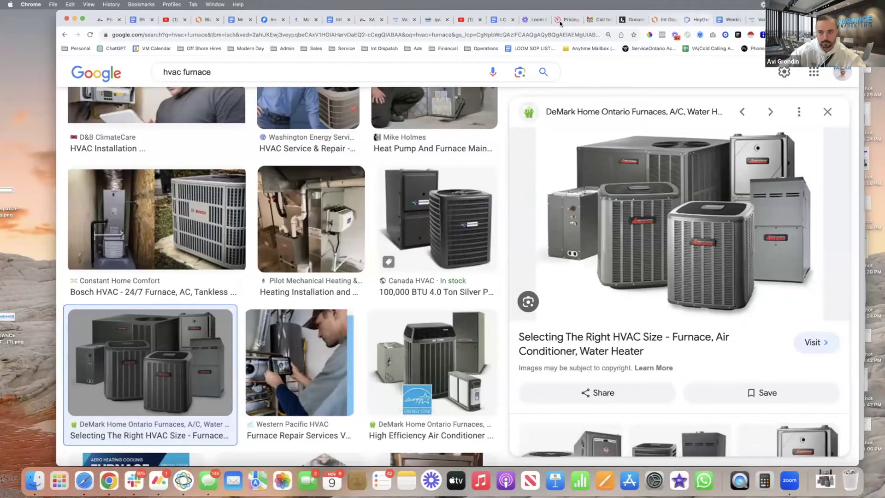
pyautogui.click(401, 19)
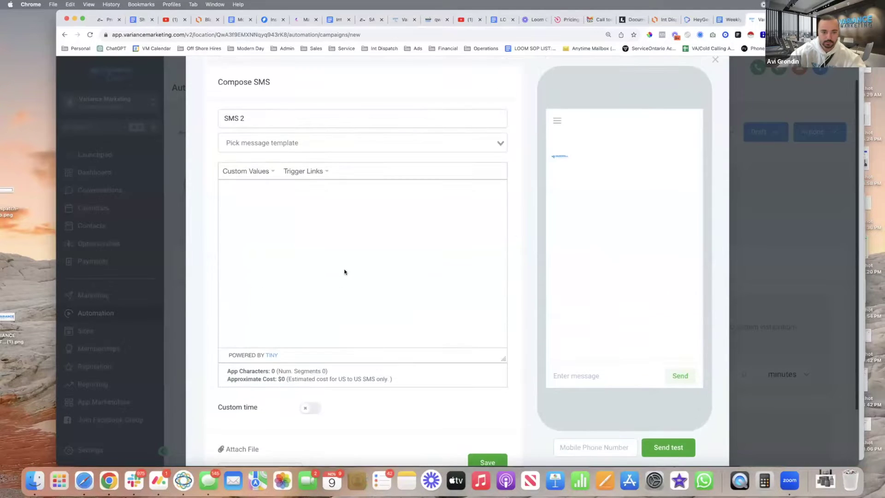
# Attach Selecting-The-Right-HVAC-Size.jpg from Downloads to SMS 2 and save the message.
pyautogui.scroll(3, 344, 272)
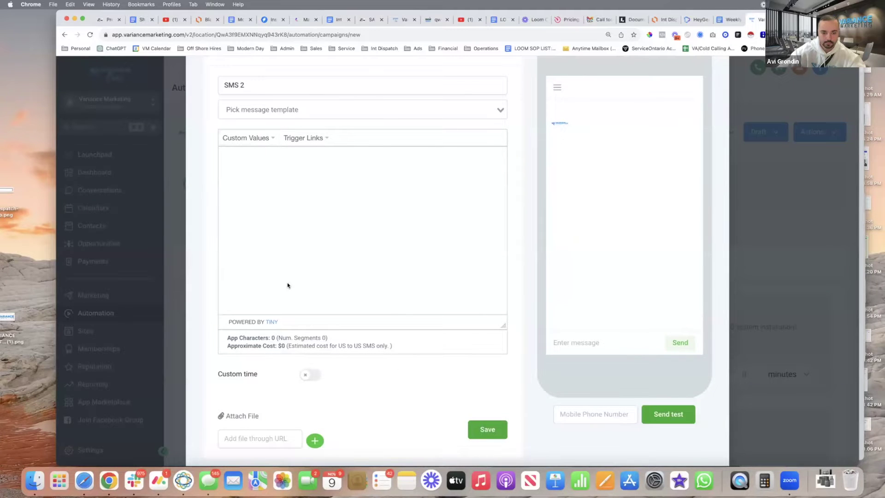
pyautogui.click(247, 415)
pyautogui.click(826, 481)
pyautogui.moveTo(832, 452); pyautogui.dragTo(584, 253)
pyautogui.click(593, 315)
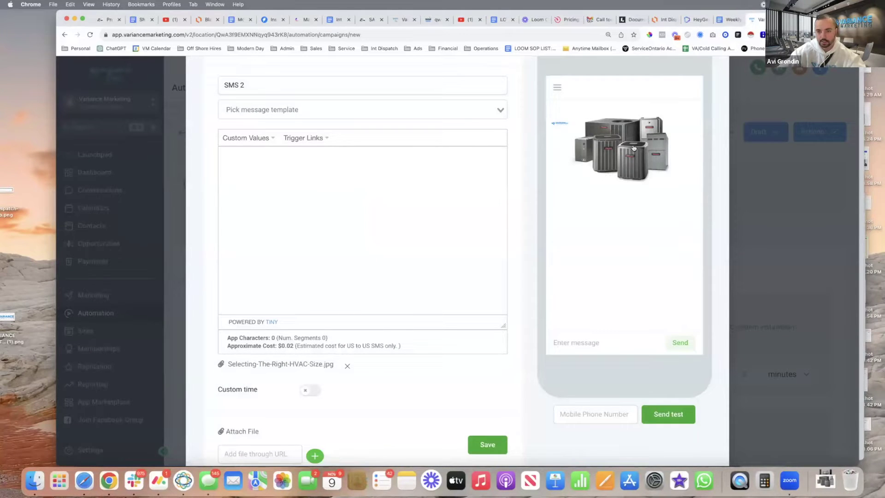
pyautogui.scroll(-3, 614, 372)
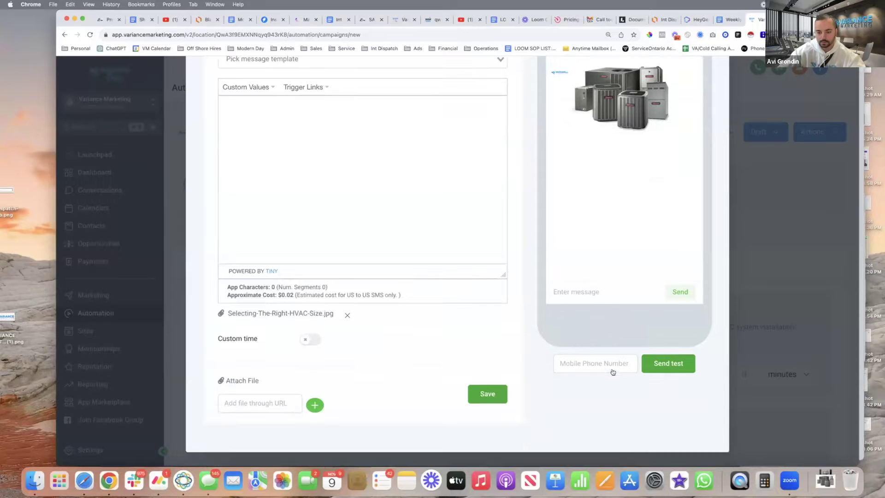
pyautogui.click(496, 401)
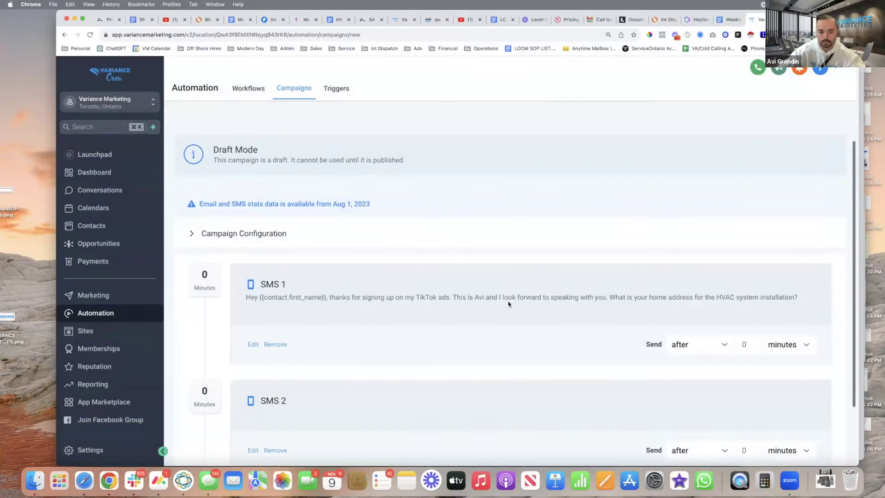
# Set the send-after delay to 1 minute for both SMS 1 and SMS 2.
pyautogui.scroll(-3, 620, 253)
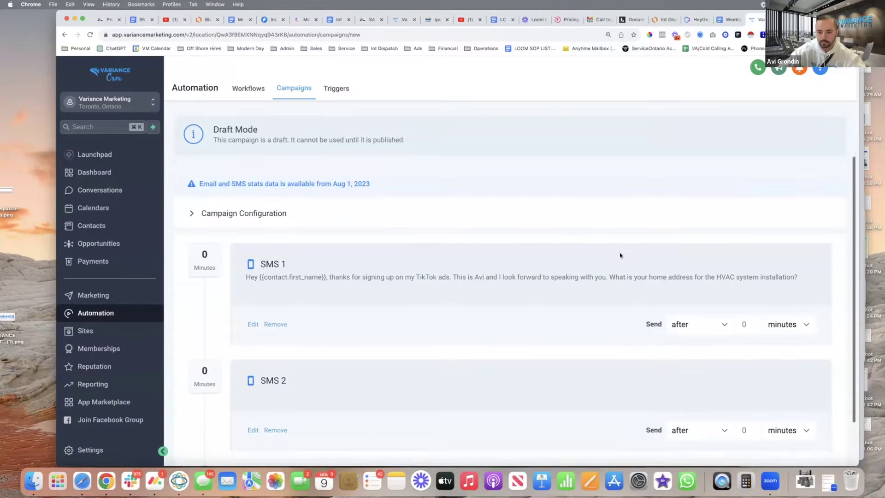
pyautogui.click(745, 269)
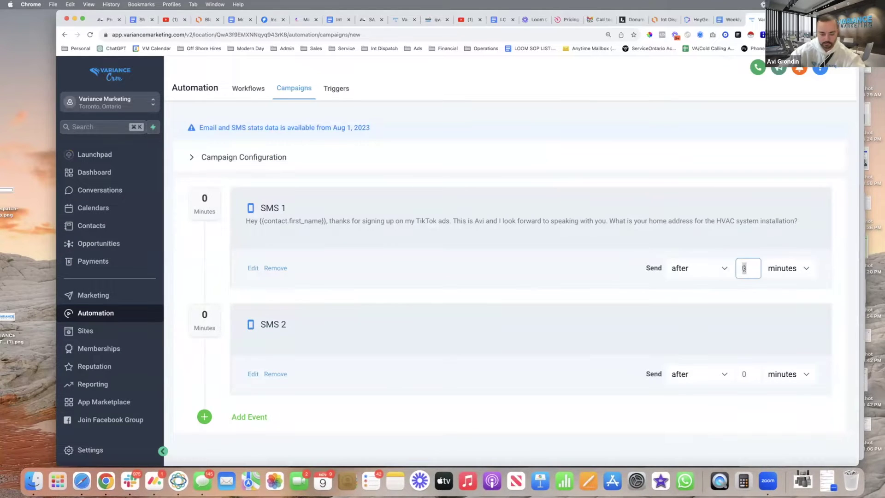
pyautogui.write('1')
pyautogui.click(748, 373)
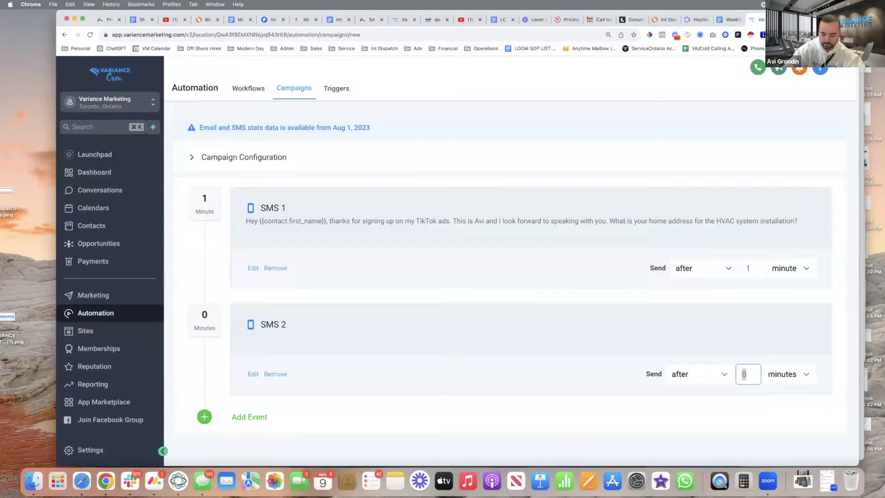
pyautogui.write('1')
pyautogui.click(745, 413)
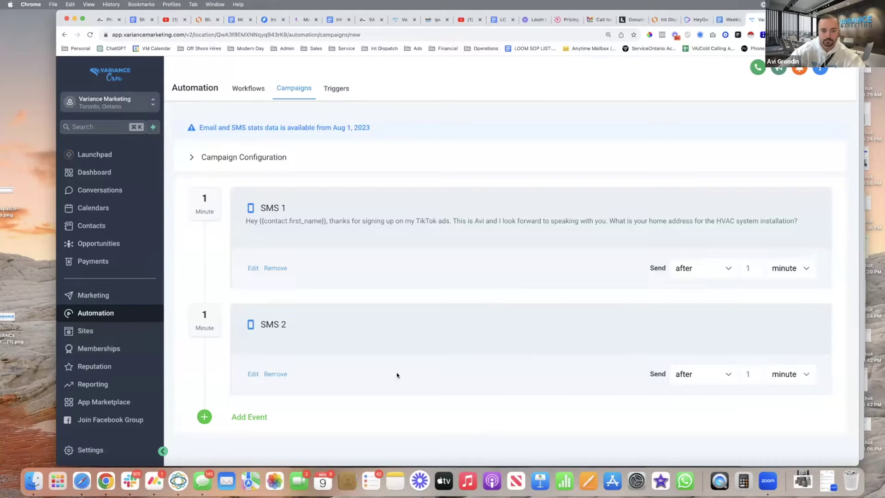
# Add and save SMS 3 pitching the free-furnace grant program and asking 'How's tomorrow?'.
pyautogui.click(253, 412)
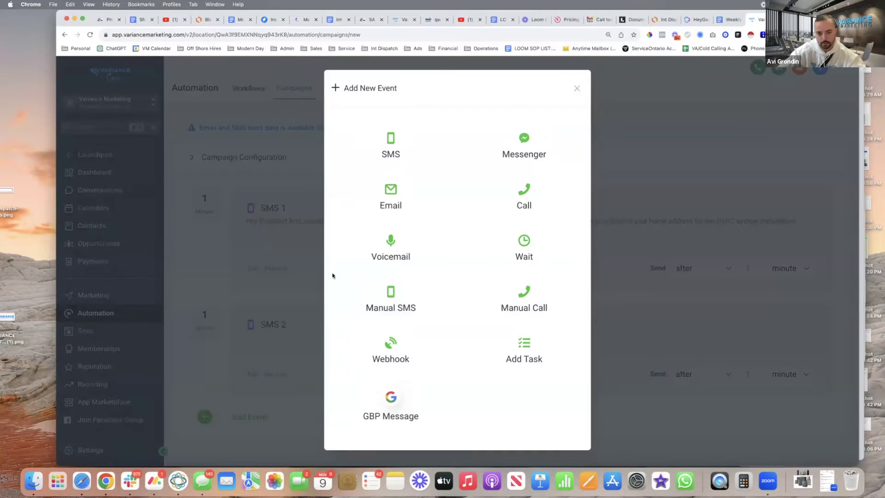
pyautogui.click(390, 147)
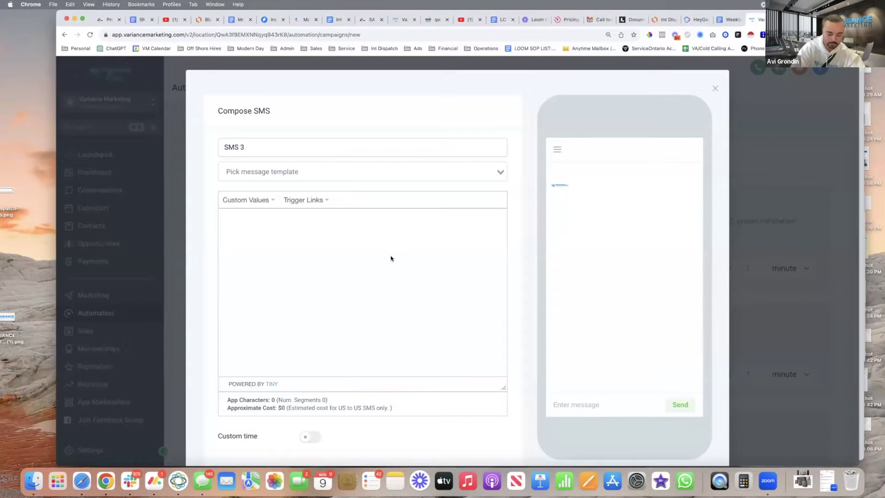
pyautogui.write('When are you fre')
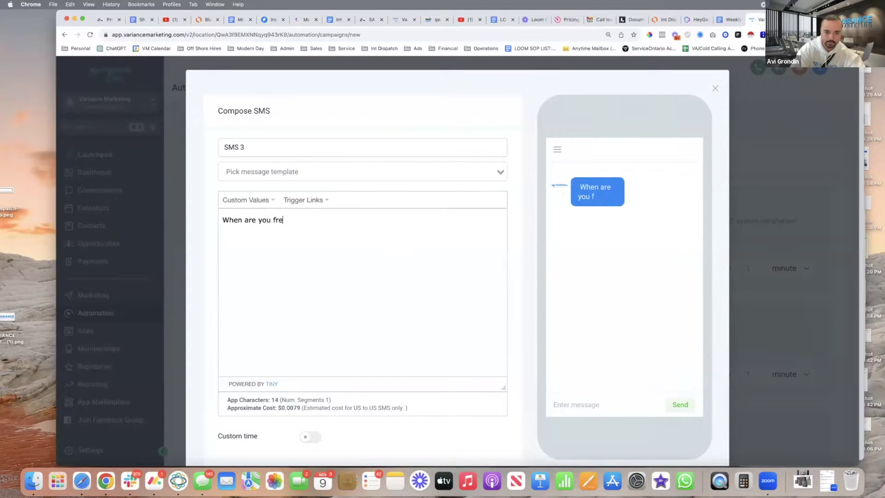
pyautogui.write('e to discuss? We have ')
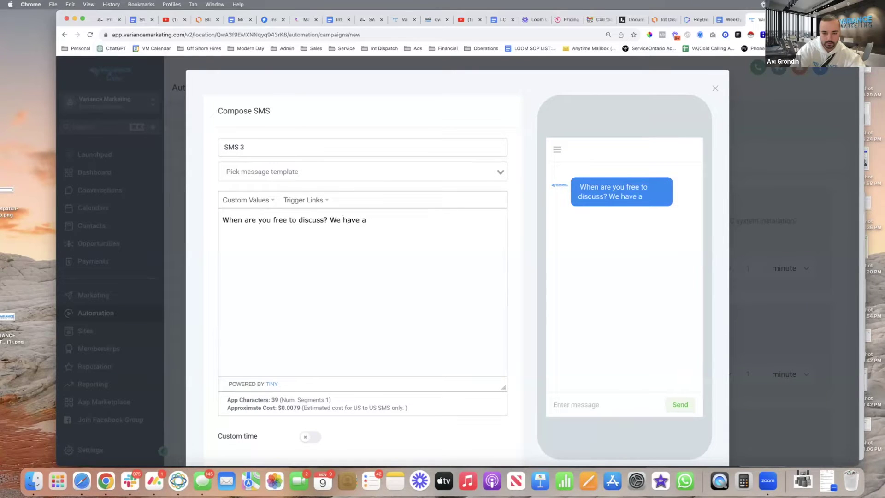
pyautogui.write('an amazing ')
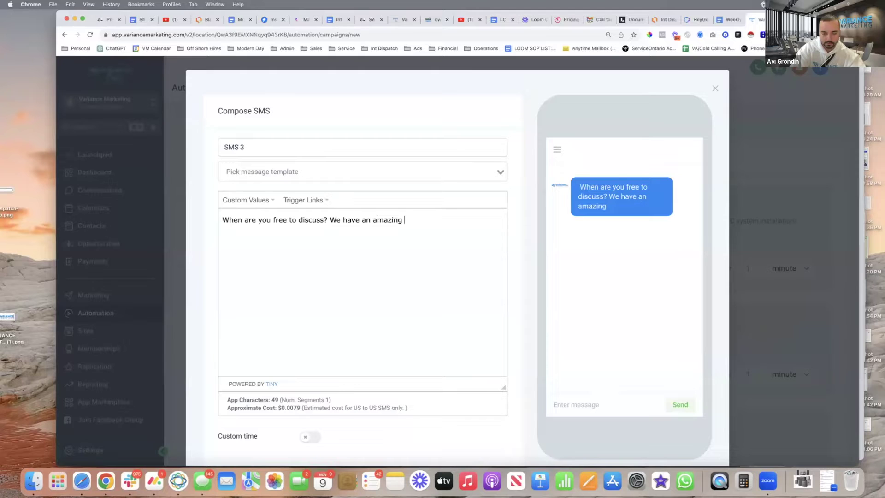
pyautogui.write('grant prog')
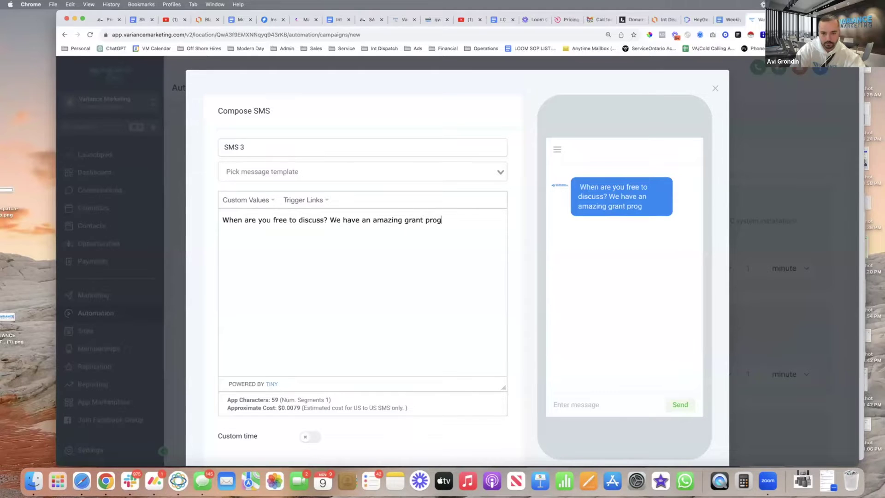
pyautogui.write('ram that will chang')
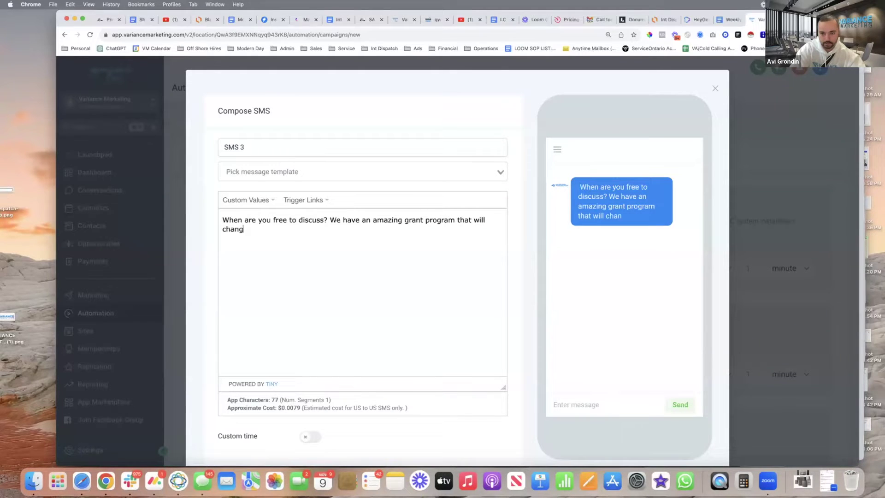
pyautogui.press('BackSpace')
pyautogui.press('BackSpace')
pyautogui.press('BackSpace')
pyautogui.press('BackSpace')
pyautogui.press('BackSpace')
pyautogui.press('BackSpace')
pyautogui.press('BackSpace')
pyautogui.write('does not cost')
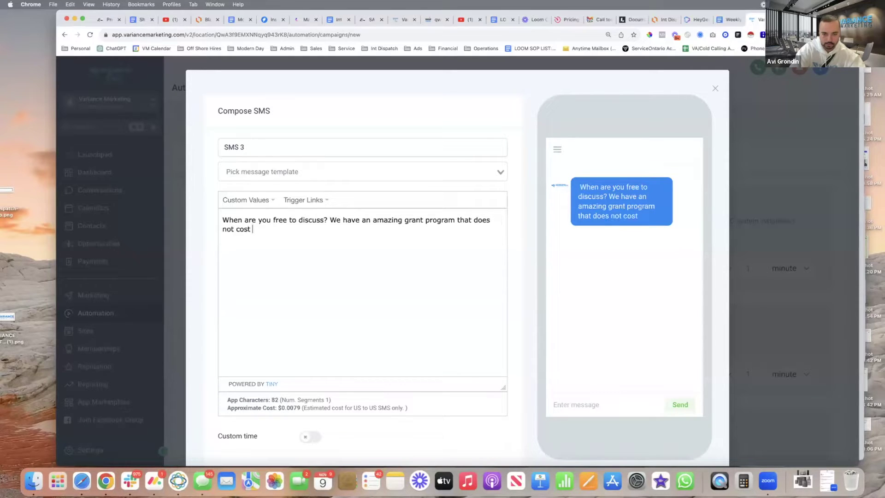
pyautogui.write(' anything out of')
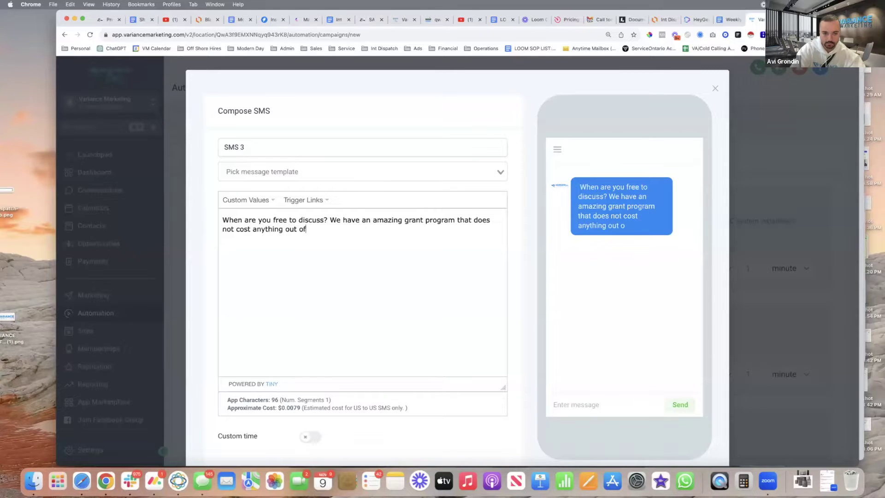
pyautogui.write(' pocket. Ess')
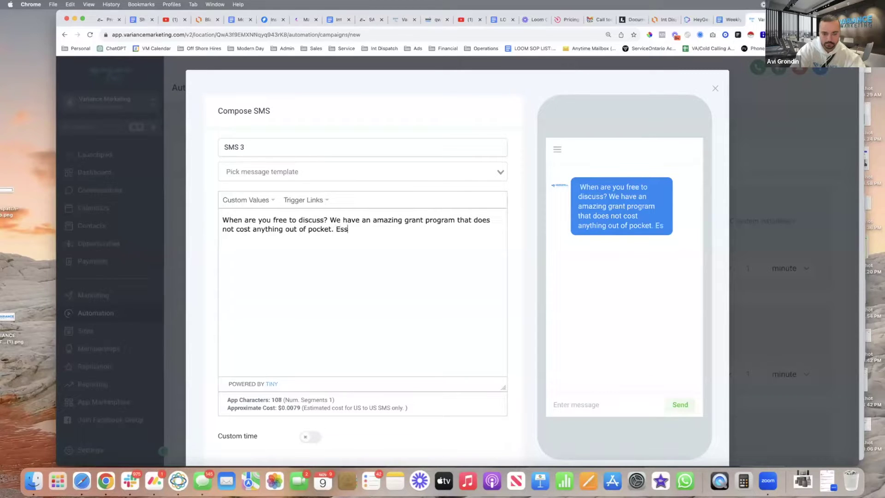
pyautogui.write('entially geting you t')
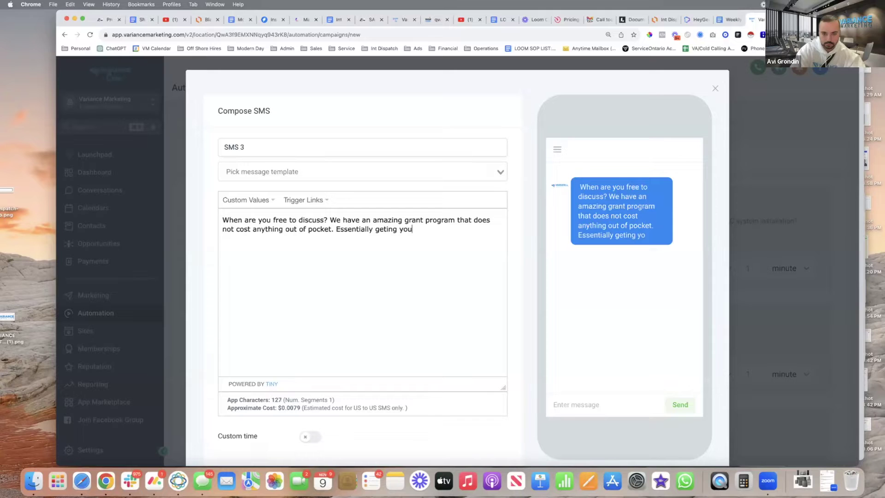
pyautogui.press('BackSpace')
pyautogui.press('BackSpace')
pyautogui.press('BackSpace')
pyautogui.press('BackSpace')
pyautogui.press('BackSpace')
pyautogui.press('BackSpace')
pyautogui.press('BackSpace')
pyautogui.write('ting you the furnace for free.')
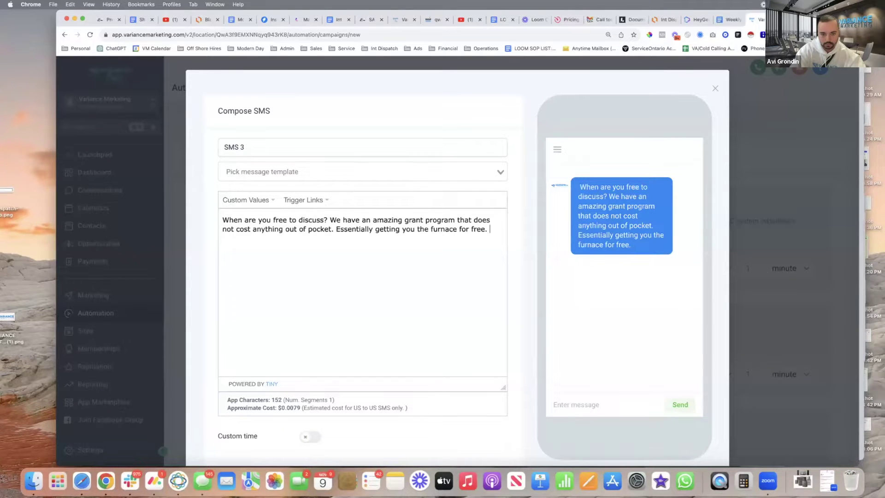
pyautogui.write(" How's tomorrow?")
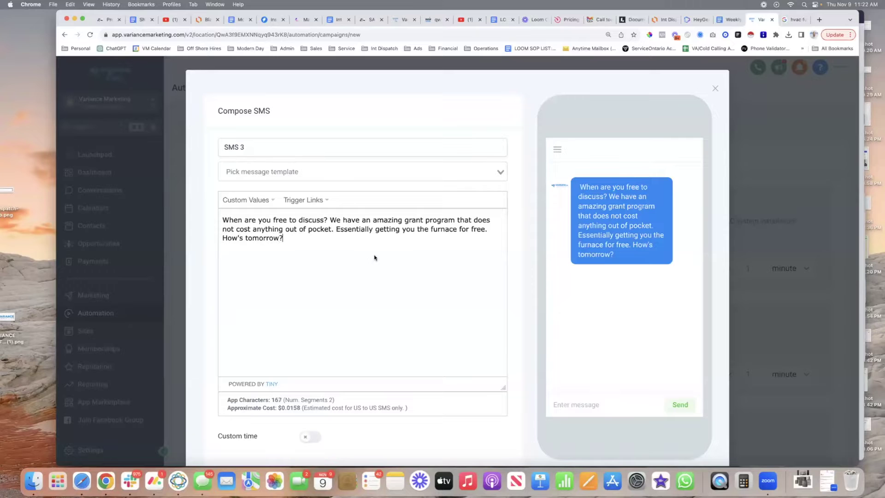
pyautogui.scroll(-3, 375, 258)
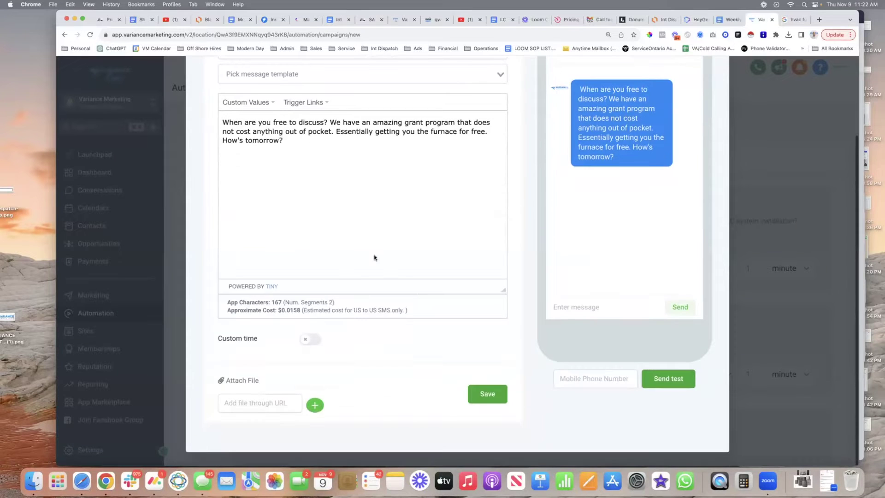
pyautogui.click(487, 394)
pyautogui.scroll(-3, 449, 238)
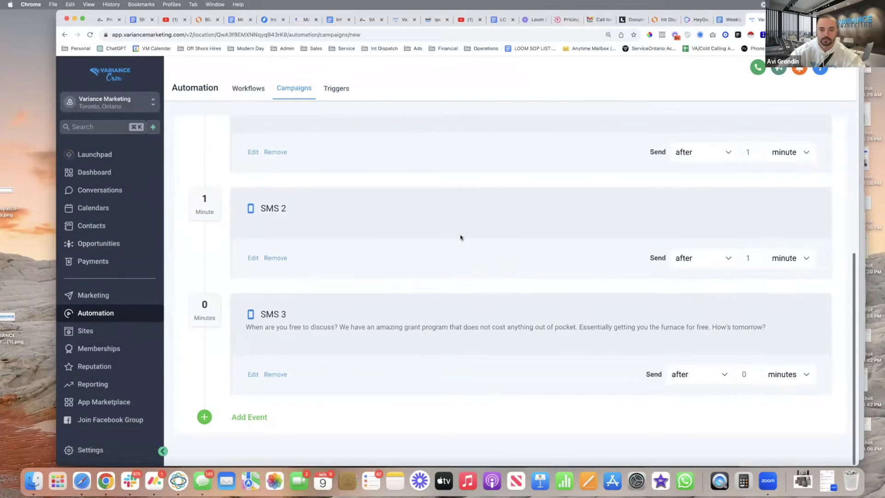
pyautogui.scroll(5, 460, 237)
pyautogui.scroll(-2, 328, 271)
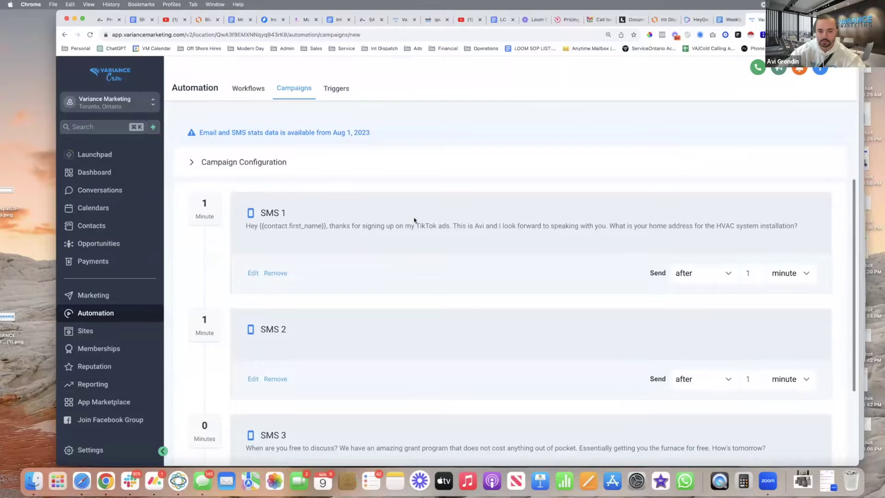
pyautogui.scroll(-3, 413, 222)
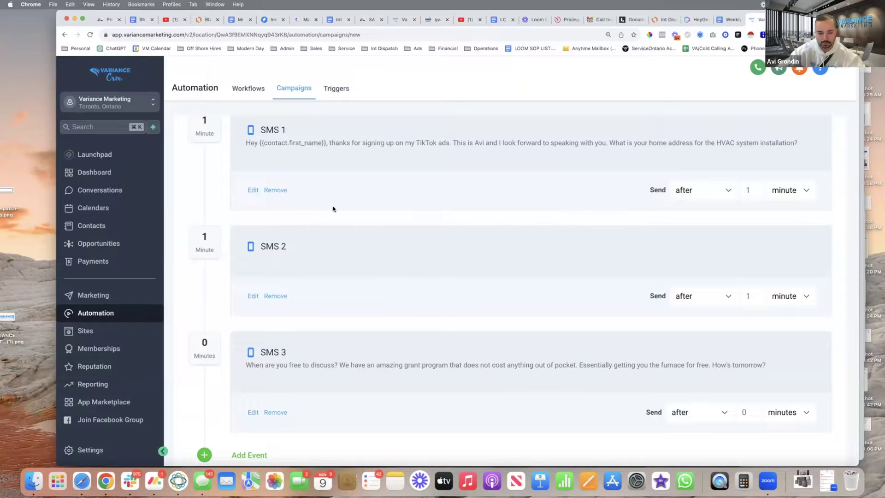
pyautogui.scroll(5, 662, 228)
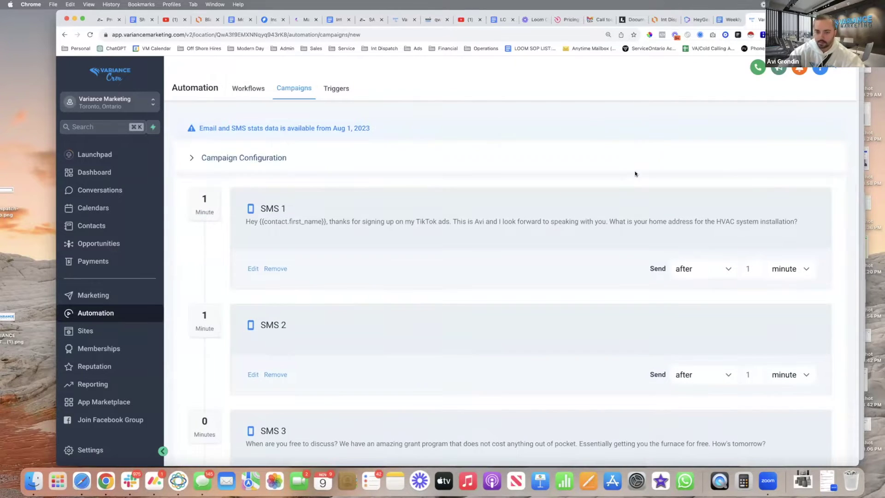
pyautogui.scroll(-3, 538, 129)
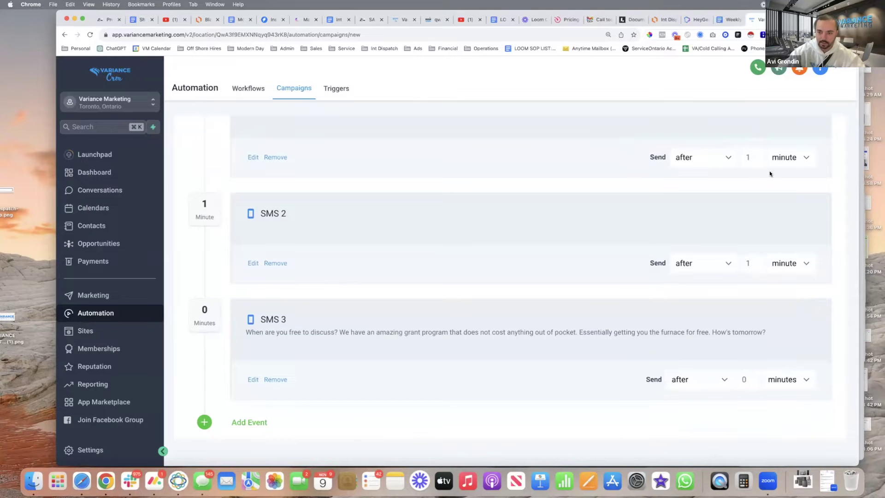
pyautogui.scroll(2, 500, 179)
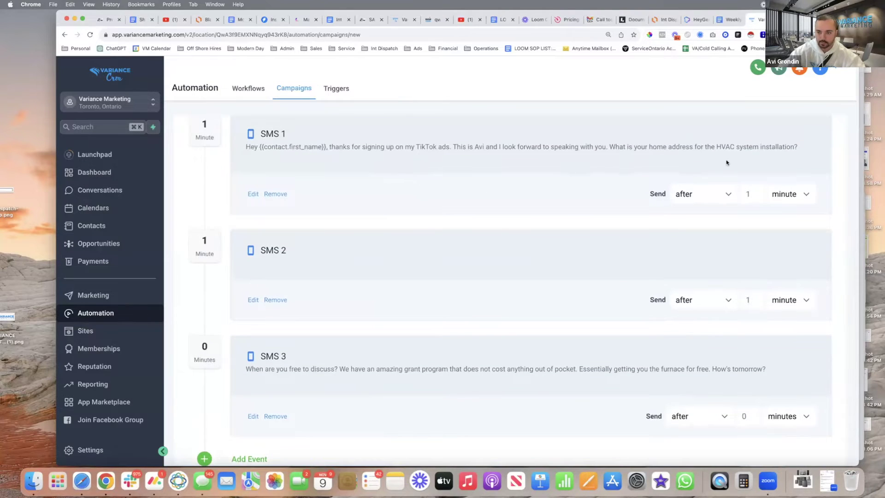
pyautogui.scroll(-2, 557, 152)
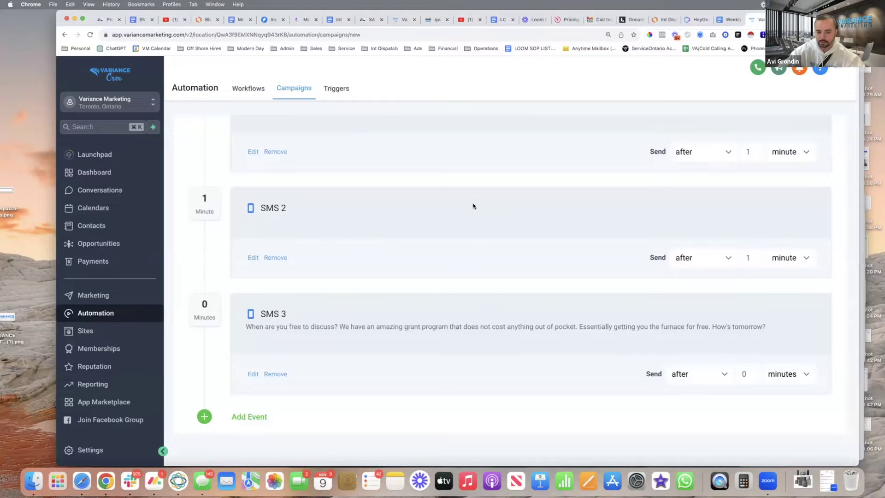
pyautogui.click(253, 258)
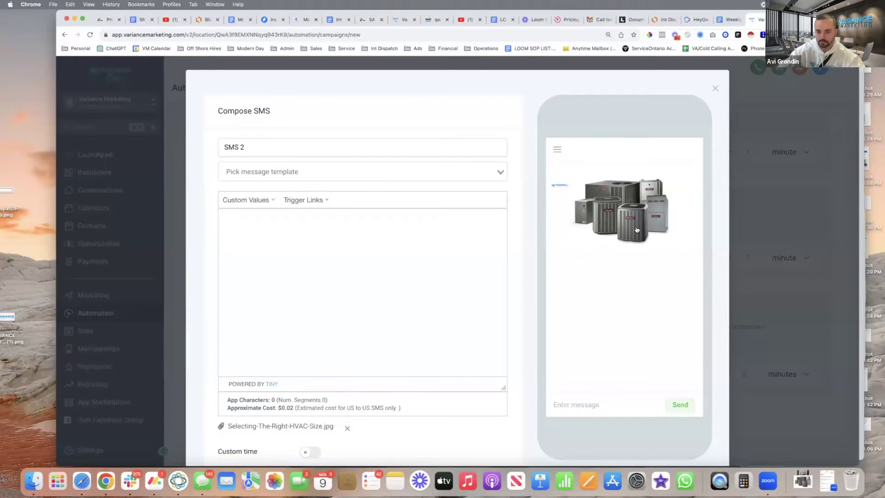
pyautogui.click(755, 128)
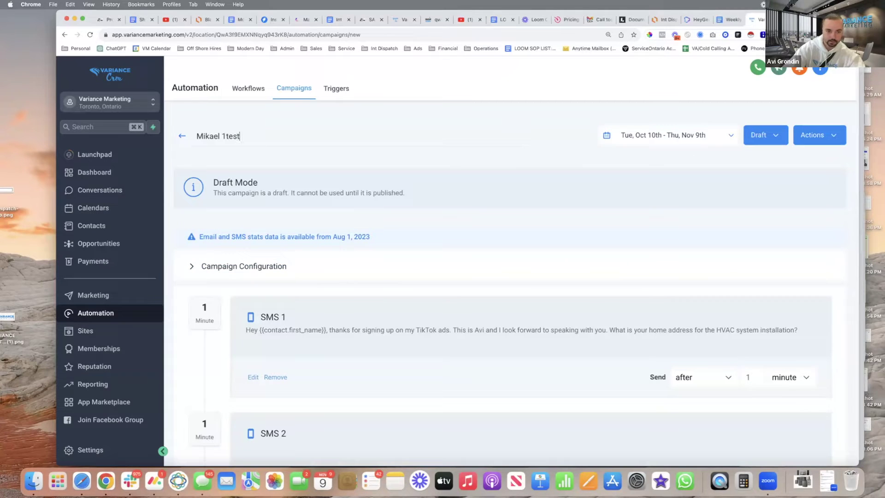
# Append '- HVAC' to the campaign title, replacing the mistyped 'Basements'.
pyautogui.write('-')
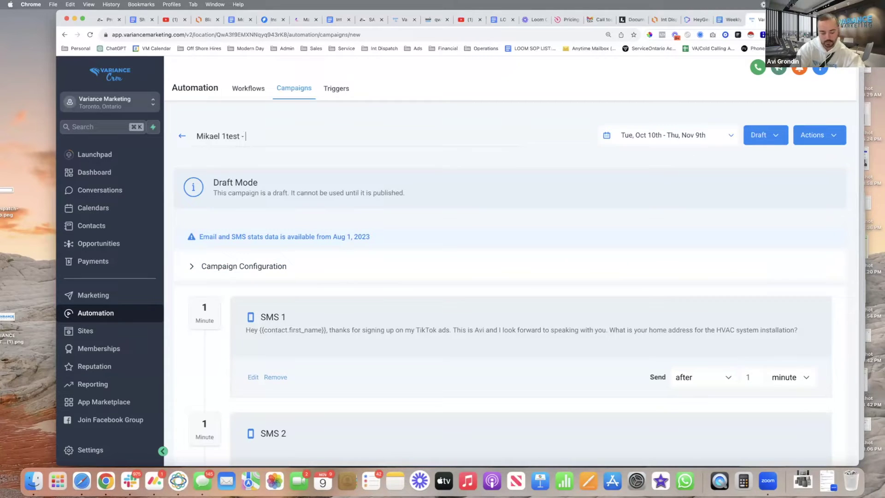
pyautogui.write(' Basements')
pyautogui.scroll(-1, 218, 134)
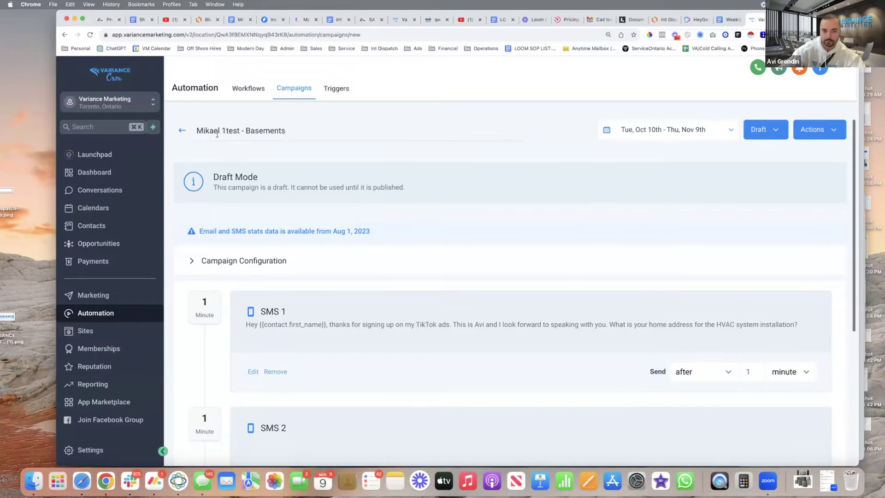
pyautogui.hotkey('alt', 'shift', 'Left')
pyautogui.write('HVAC')
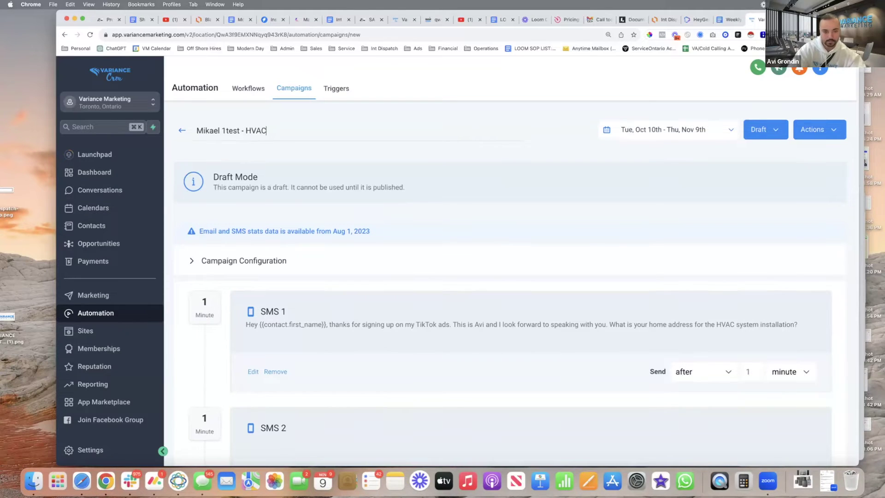
# Leave the campaign in Draft status and go to the Workflows list.
pyautogui.click(761, 130)
pyautogui.click(657, 160)
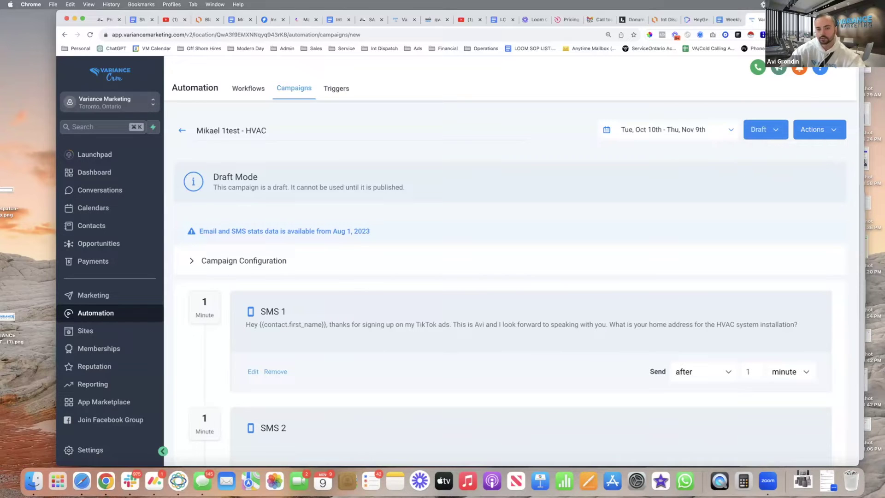
pyautogui.scroll(-5, 344, 258)
pyautogui.scroll(5, 344, 259)
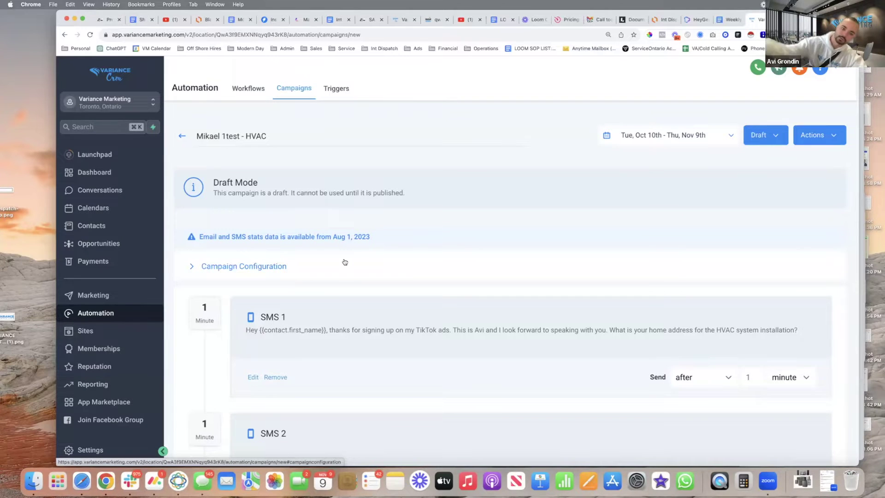
pyautogui.scroll(-5, 354, 279)
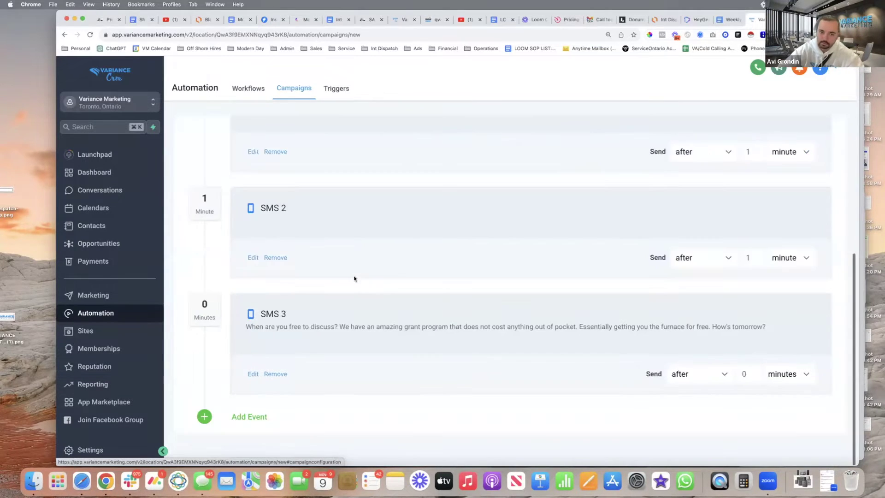
pyautogui.scroll(5, 354, 279)
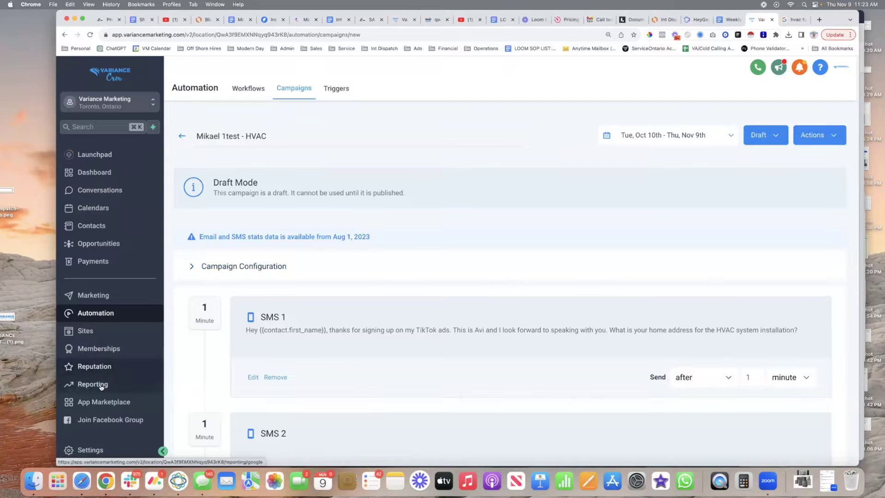
pyautogui.click(244, 87)
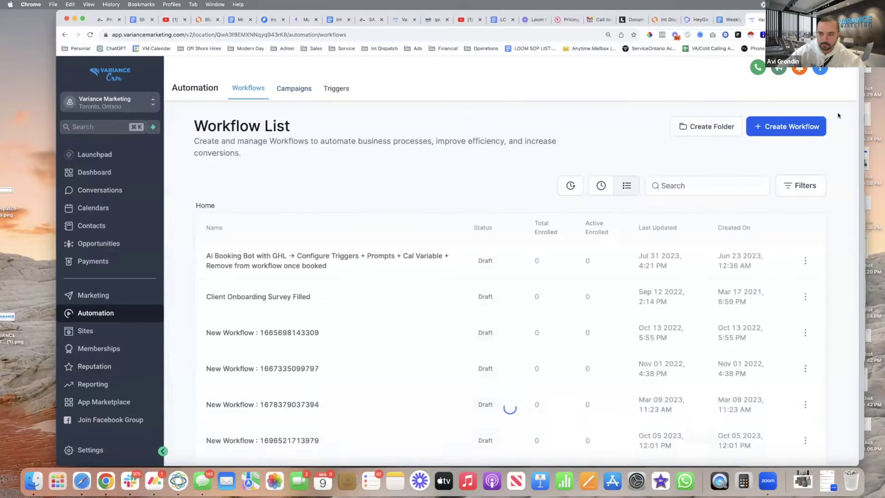
# Create a workflow from scratch triggered by Facebook Lead Form Submitted.
pyautogui.click(808, 130)
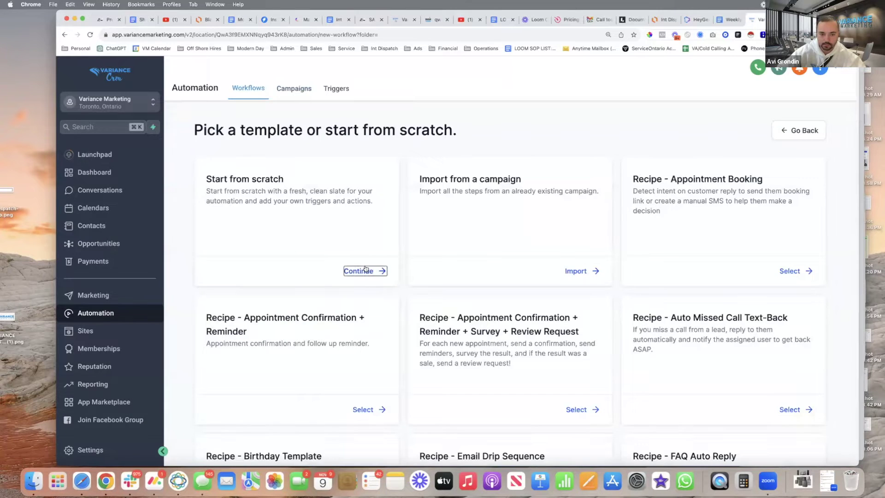
pyautogui.click(371, 270)
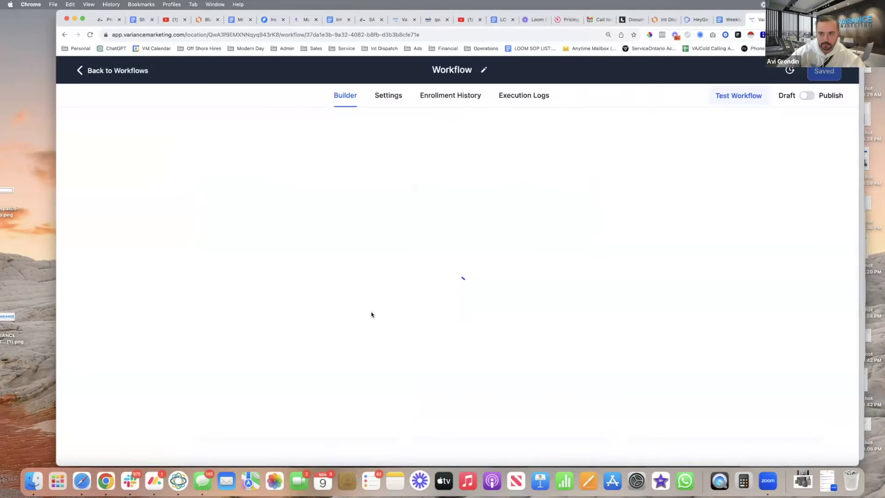
pyautogui.click(468, 150)
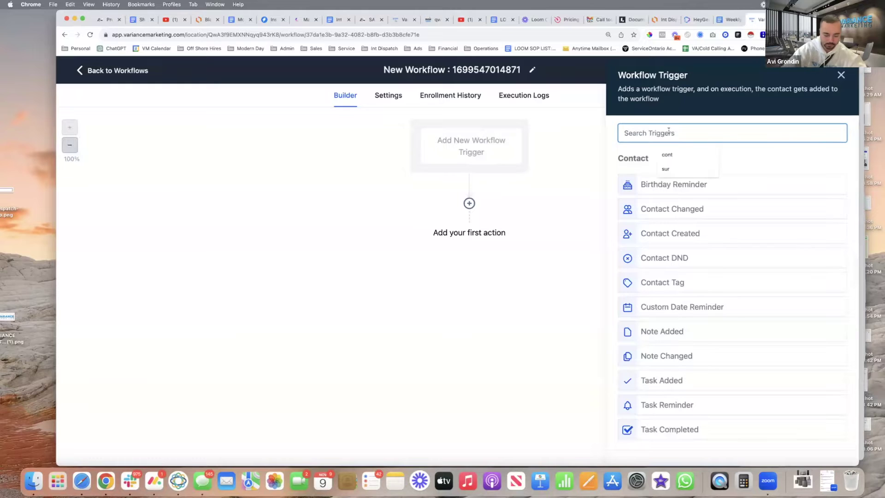
pyautogui.write('lead fo')
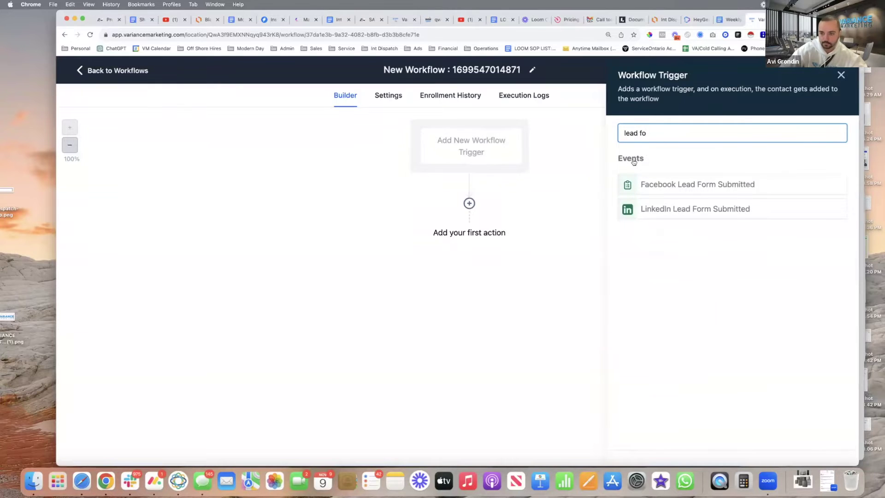
pyautogui.click(648, 186)
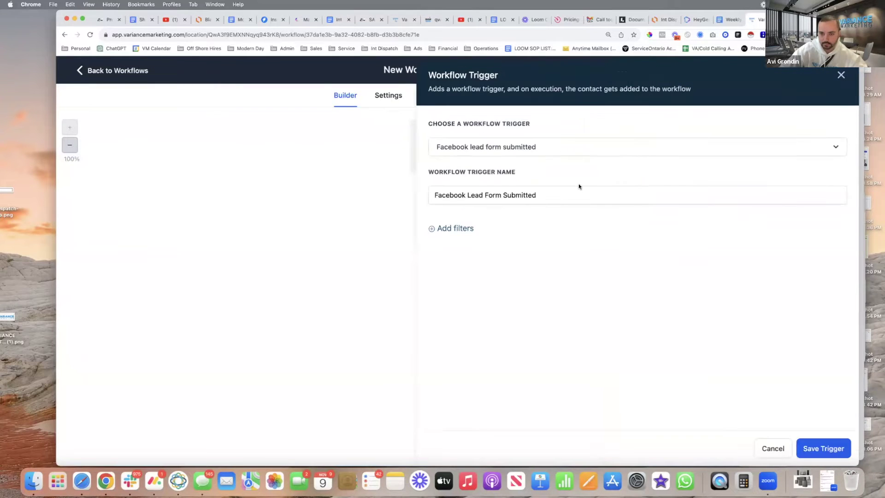
pyautogui.click(837, 451)
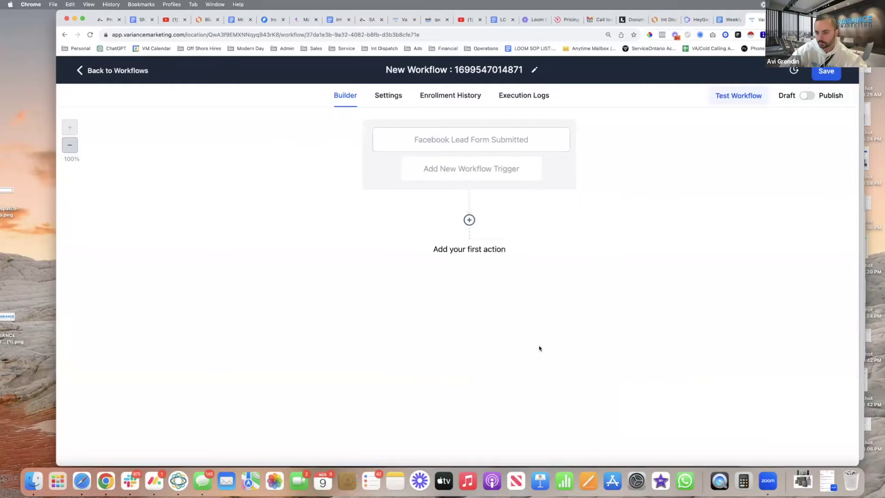
# Choose Add Contact Tag as the workflow's first action.
pyautogui.click(469, 220)
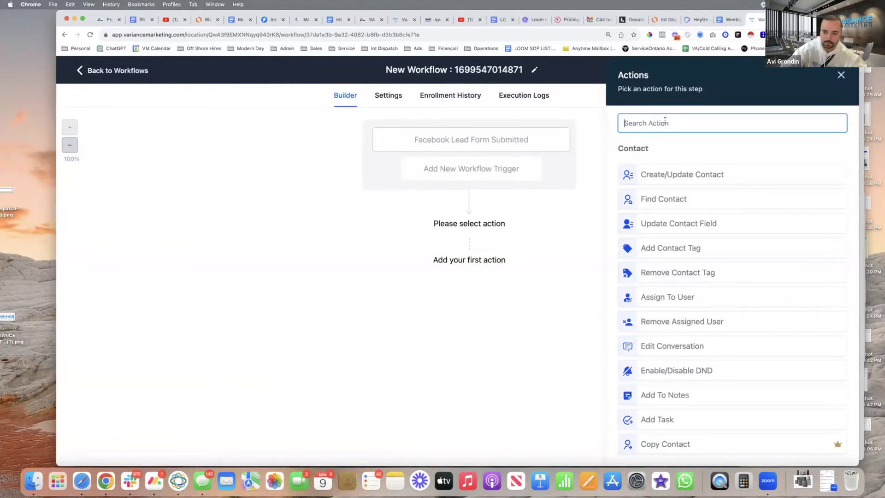
pyautogui.write('cam')
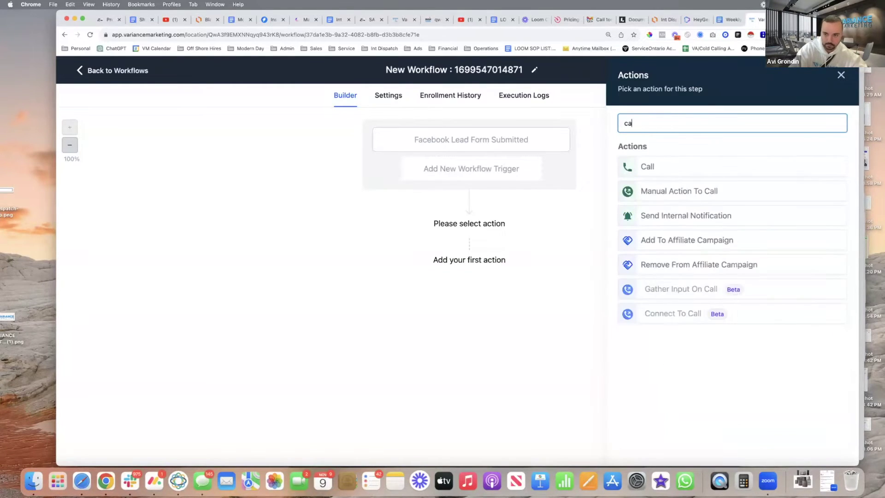
pyautogui.press('BackSpace')
pyautogui.press('BackSpace')
pyautogui.press('BackSpace')
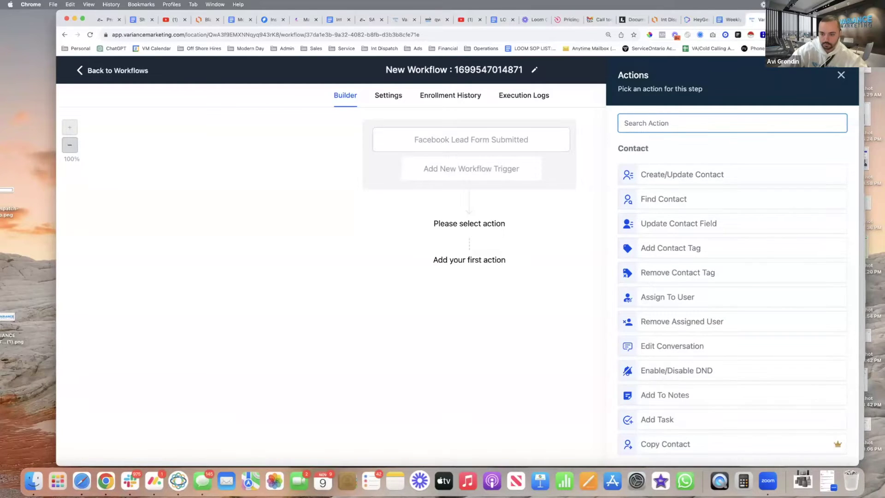
pyautogui.write('ad')
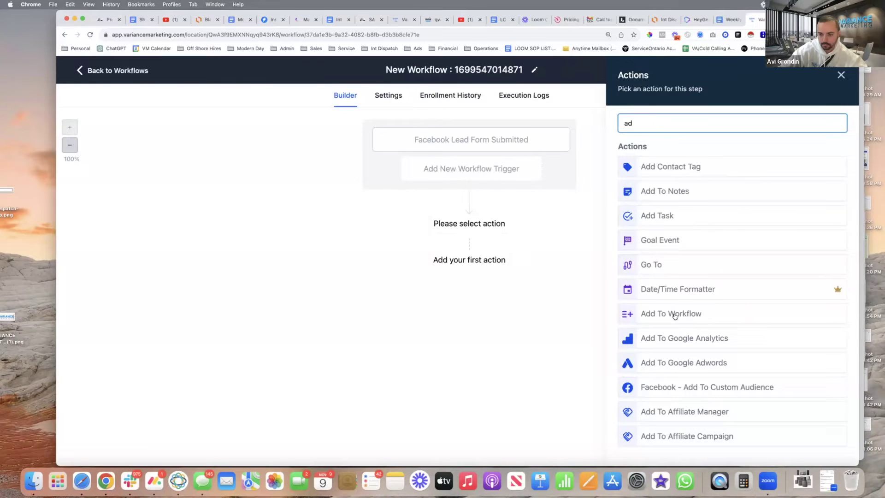
pyautogui.click(672, 167)
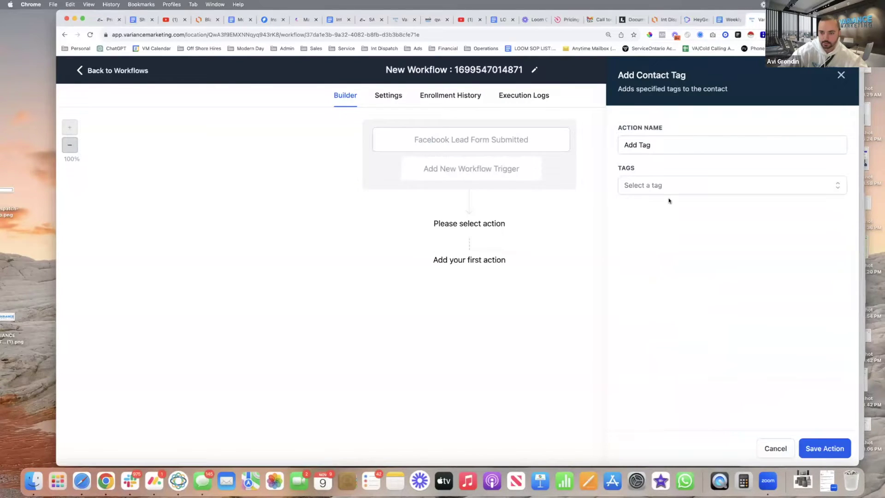
# Create a new 'HVAC Lead' tag for the action and save it to the workflow.
pyautogui.click(670, 187)
pyautogui.scroll(-10, 658, 334)
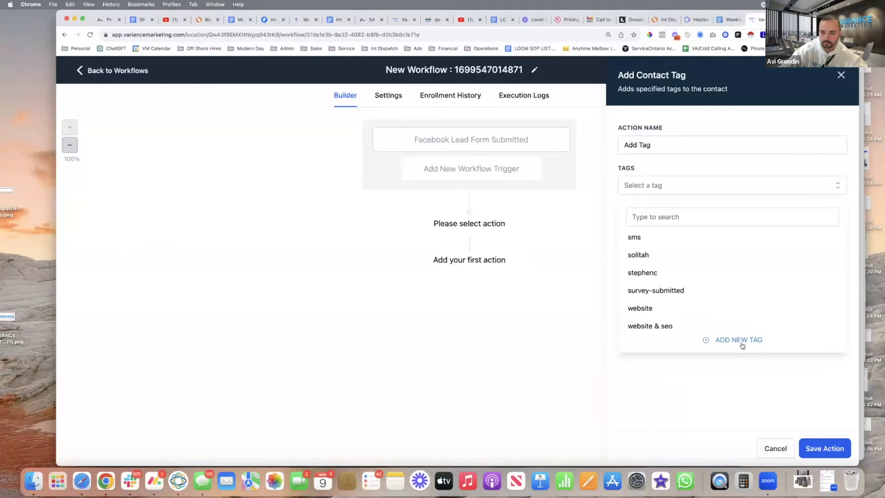
pyautogui.click(662, 219)
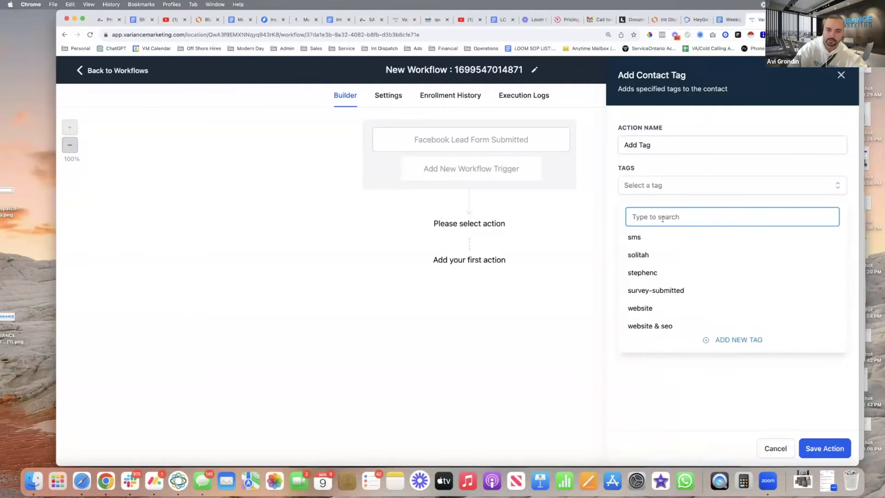
pyautogui.write('bad')
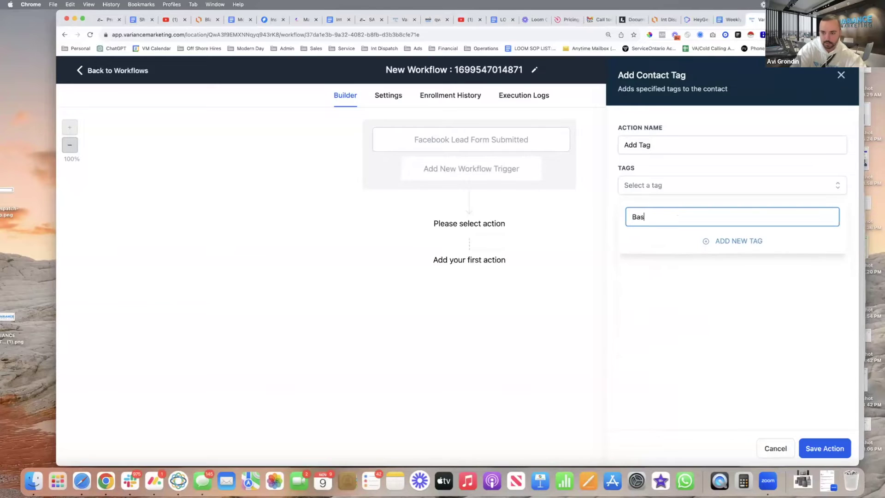
pyautogui.press('BackSpace')
pyautogui.press('BackSpace')
pyautogui.write('a')
pyautogui.press('BackSpace')
pyautogui.press('BackSpace')
pyautogui.write('H')
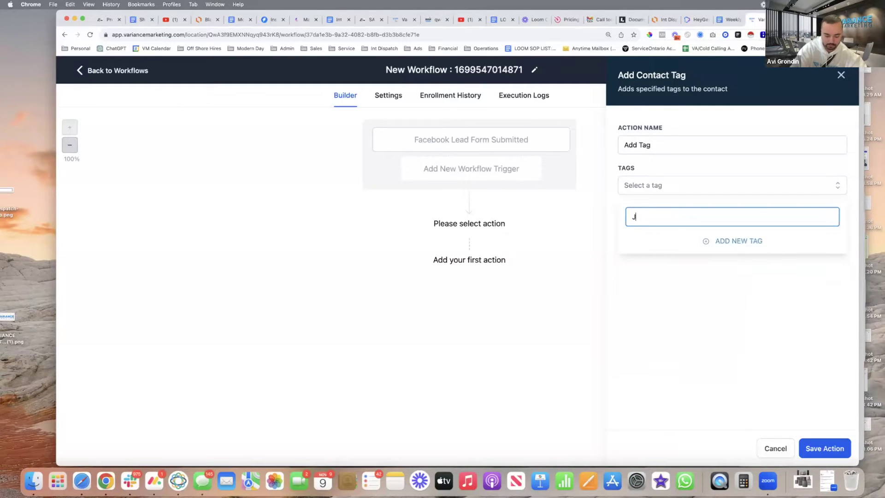
pyautogui.write('B')
pyautogui.press('BackSpace')
pyautogui.write('VAC Lead')
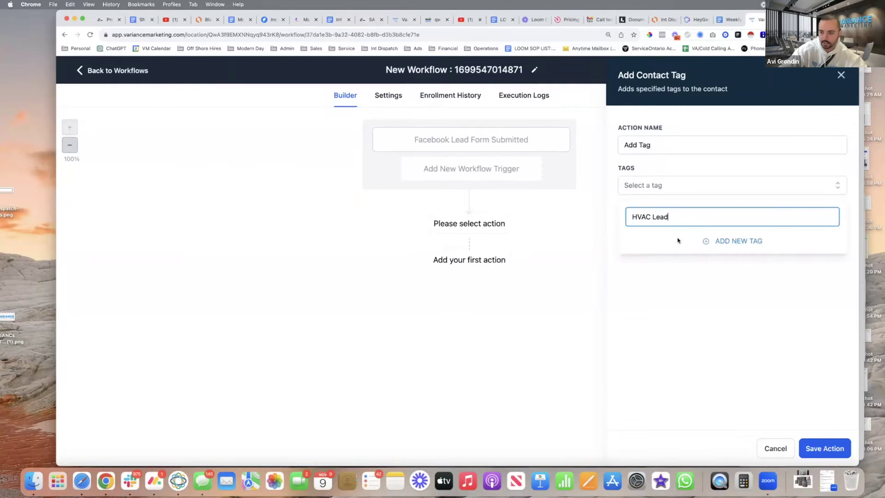
pyautogui.click(706, 241)
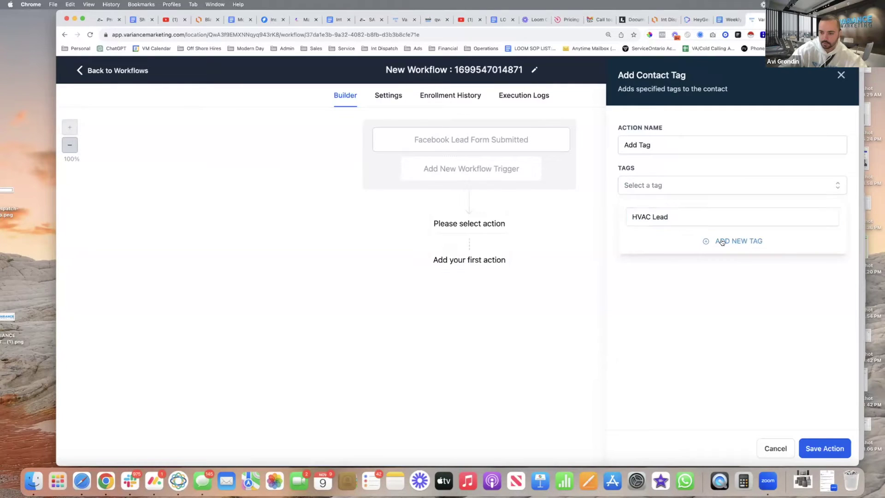
pyautogui.click(825, 448)
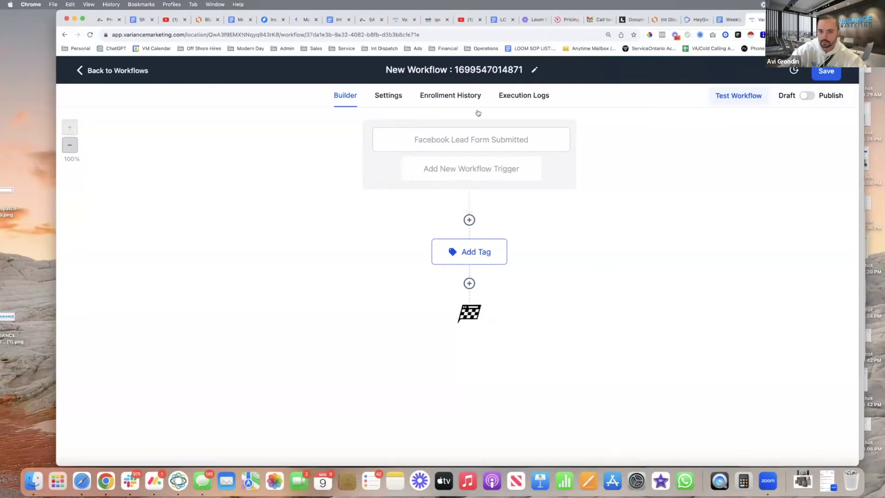
pyautogui.click(489, 69)
# Rename the workflow to 'HVAC LEAD FORM EXAMPLE'.
pyautogui.doubleClick(489, 69)
pyautogui.press('super+a')
pyautogui.write('HV')
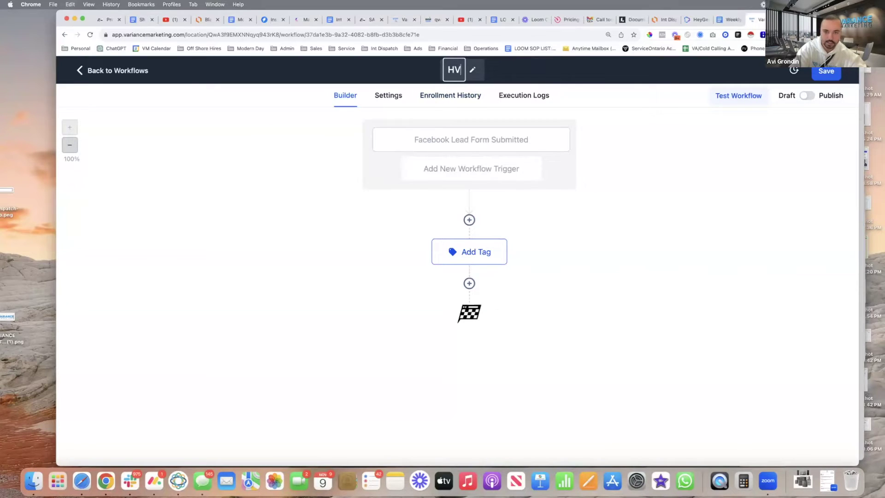
pyautogui.write('AC LEAD FORM EX')
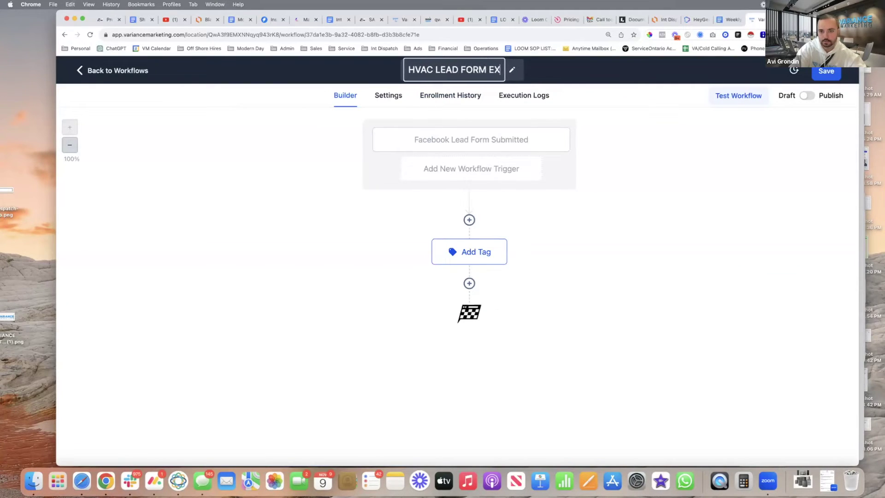
pyautogui.write('AMPLE')
pyautogui.press('Return')
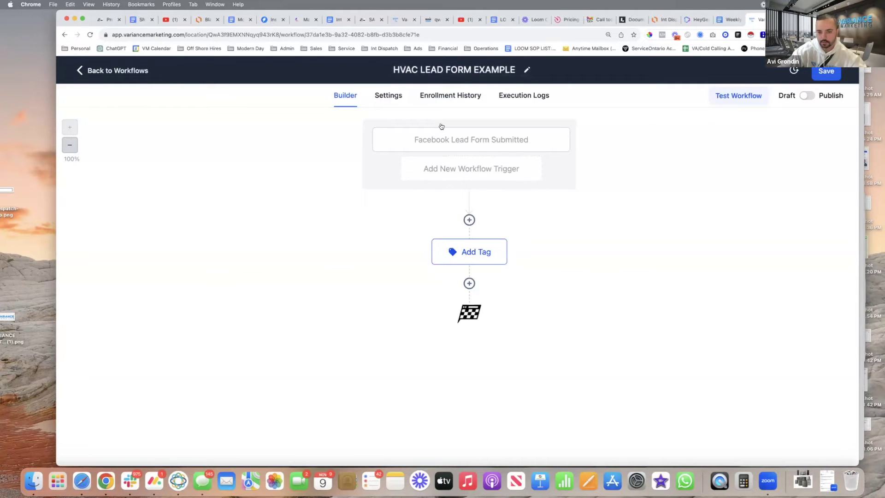
# Rename the Facebook lead form trigger to 'HVAC Facebook Lead Form Submitted' and save it.
pyautogui.click(496, 144)
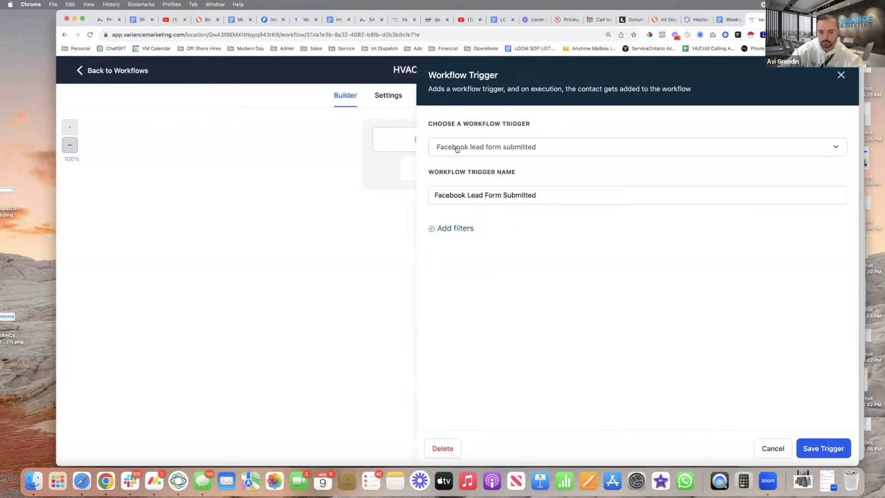
pyautogui.click(439, 146)
pyautogui.click(482, 147)
pyautogui.click(452, 195)
pyautogui.click(436, 195)
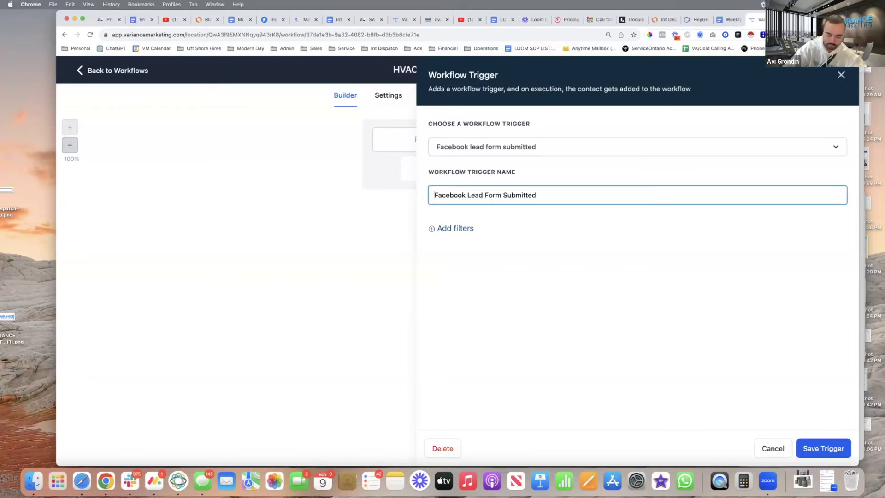
pyautogui.write('HVAC')
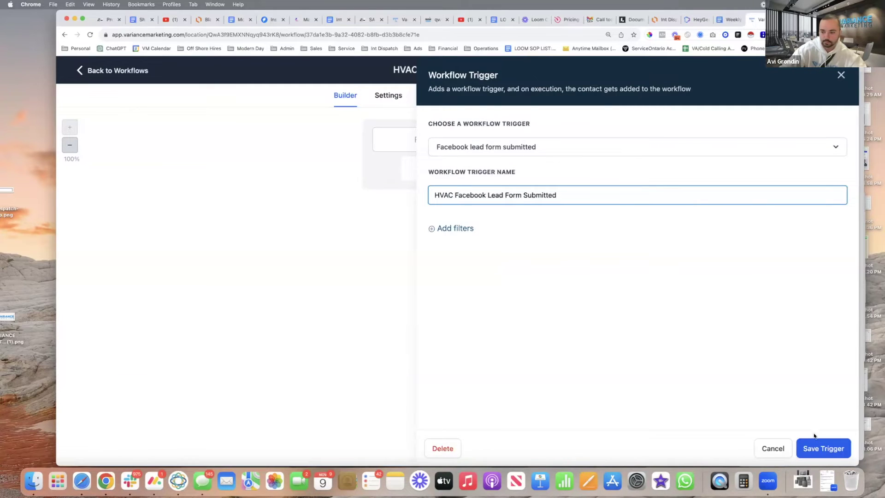
pyautogui.click(814, 446)
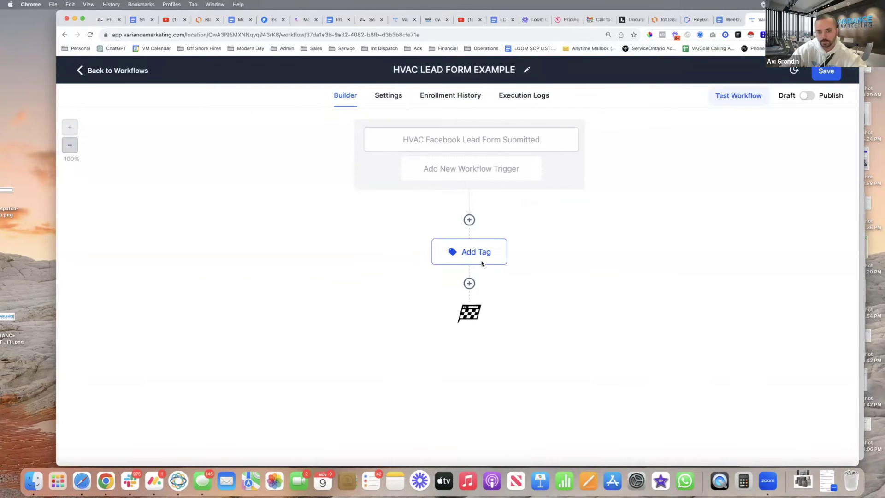
# Check the tag step unchanged, save the workflow, and return to the workflows list.
pyautogui.moveTo(500, 253)
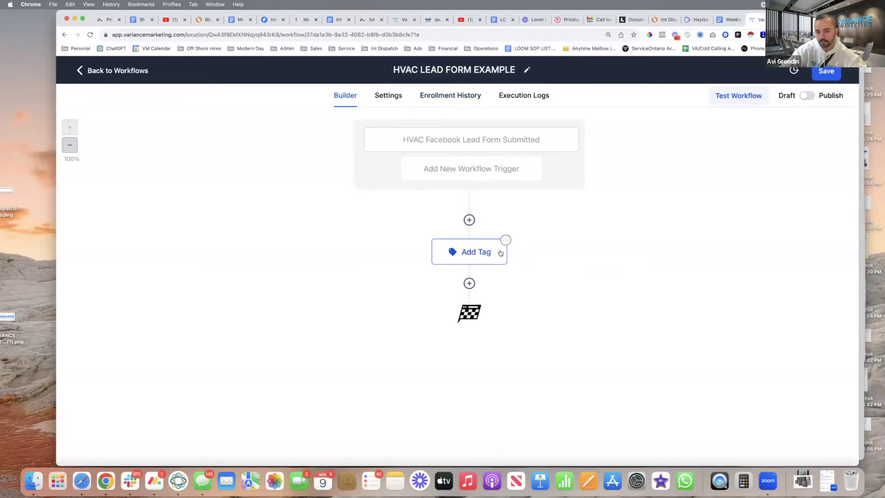
pyautogui.click(460, 255)
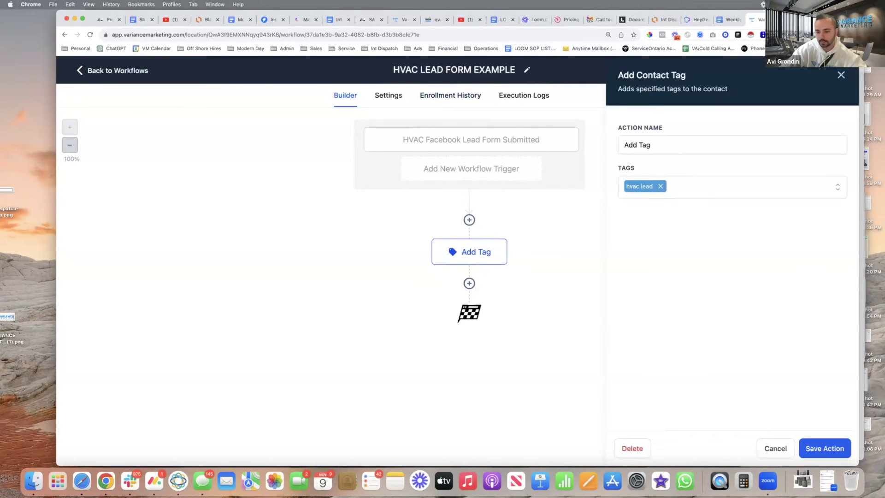
pyautogui.click(842, 75)
pyautogui.click(822, 74)
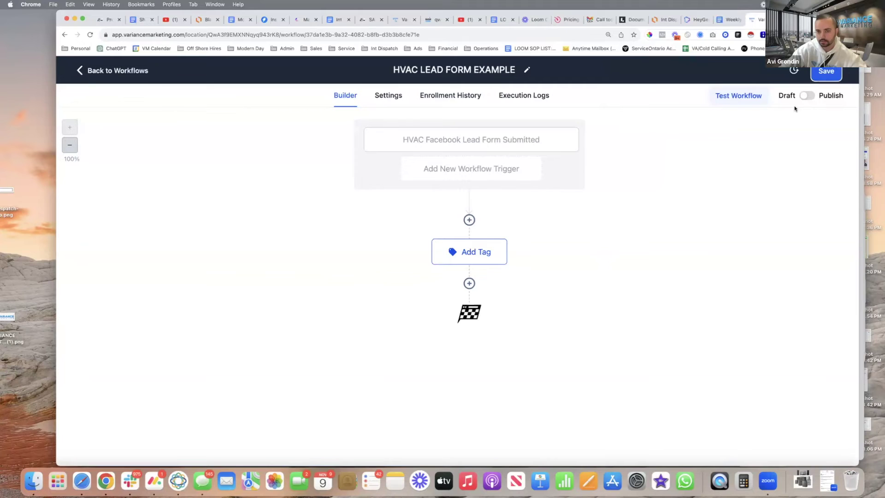
pyautogui.click(93, 72)
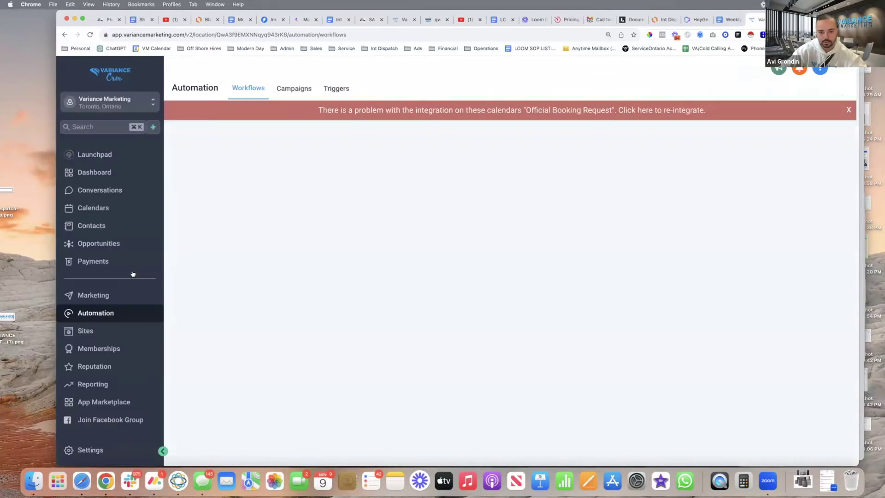
# Open the HVAC test campaign from the Campaigns list and leave its status as Draft.
pyautogui.click(291, 88)
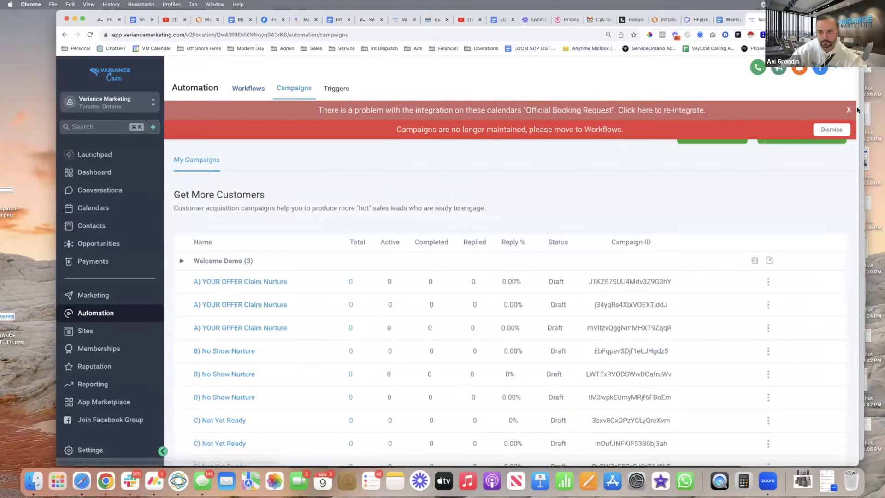
pyautogui.click(849, 110)
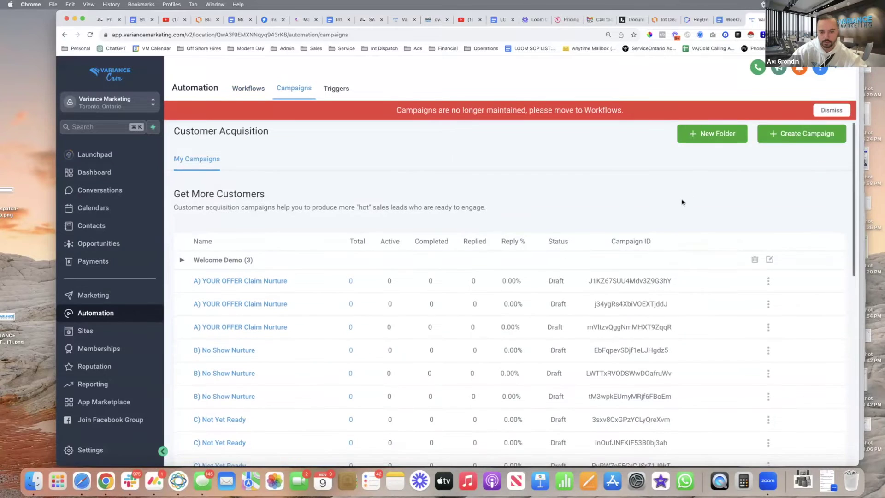
pyautogui.scroll(-10, 681, 200)
pyautogui.click(224, 340)
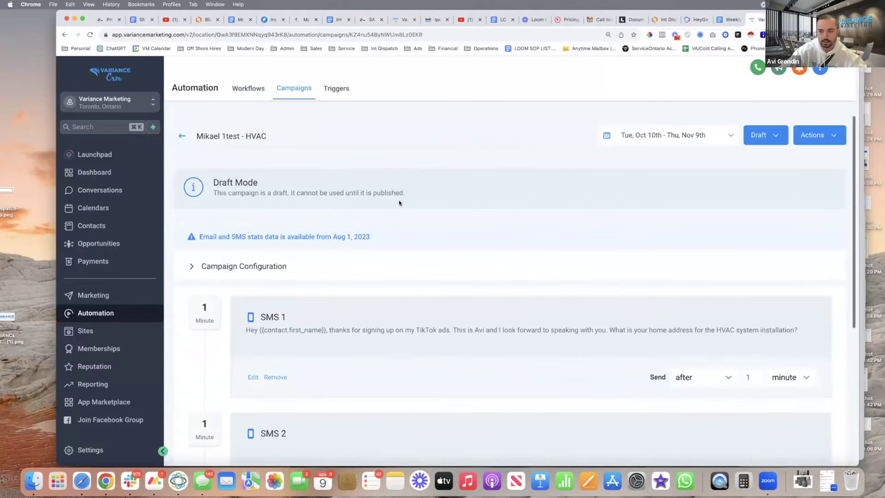
pyautogui.click(773, 135)
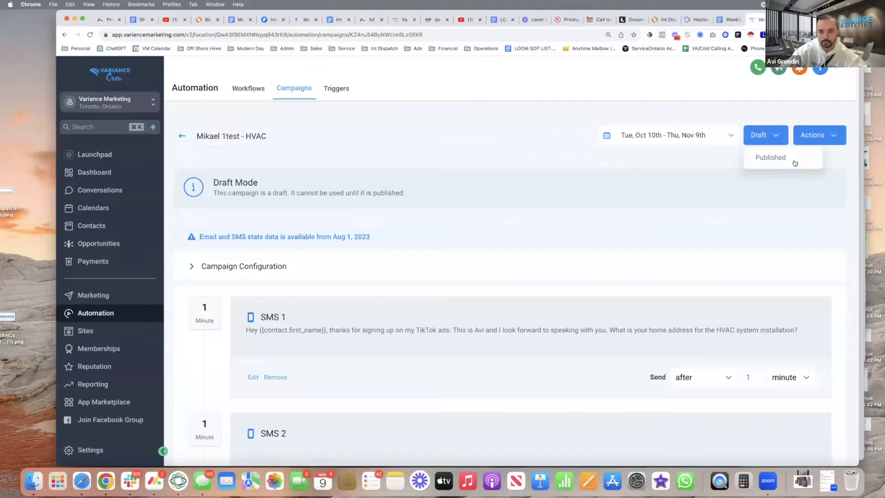
pyautogui.click(469, 175)
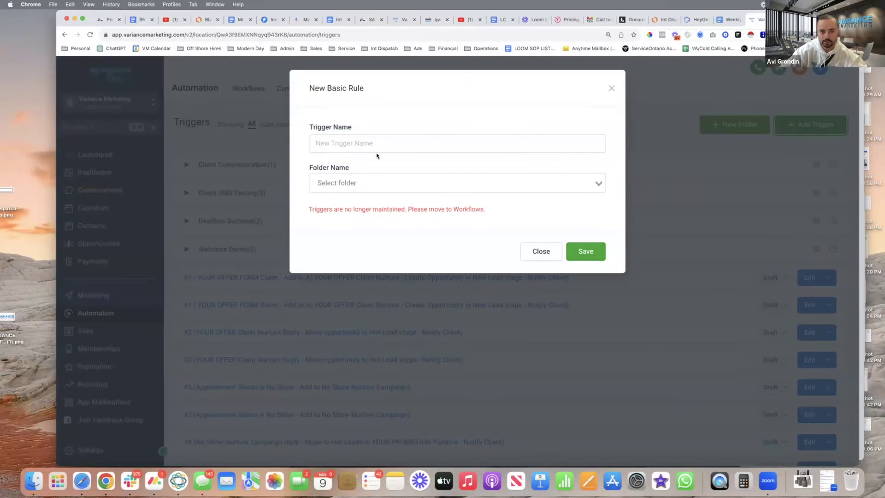
# Create a new trigger rule named 'HVAC Campaign enrollment' without a folder.
pyautogui.click(381, 143)
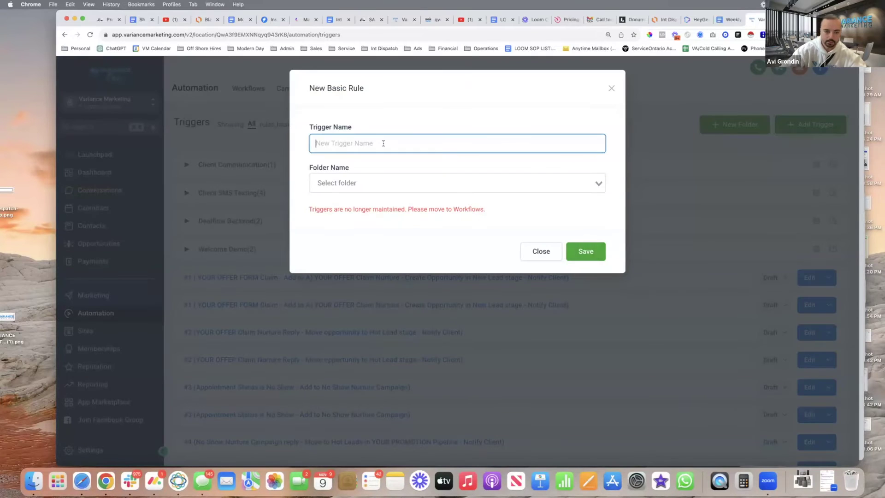
pyautogui.write('HVAC Campaign enrollment')
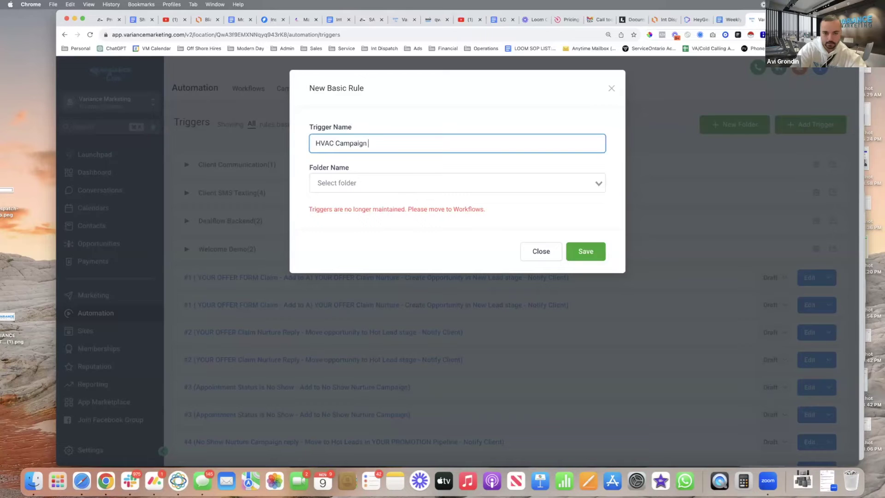
pyautogui.click(339, 184)
pyautogui.click(419, 170)
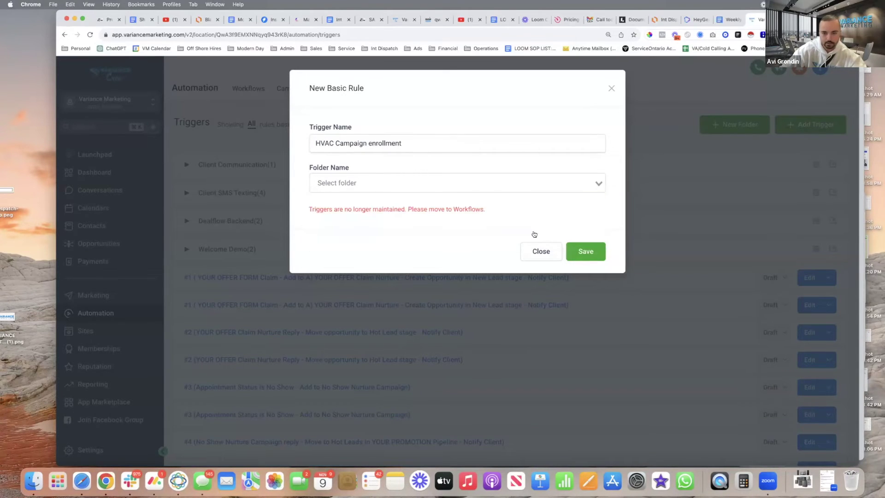
pyautogui.click(586, 251)
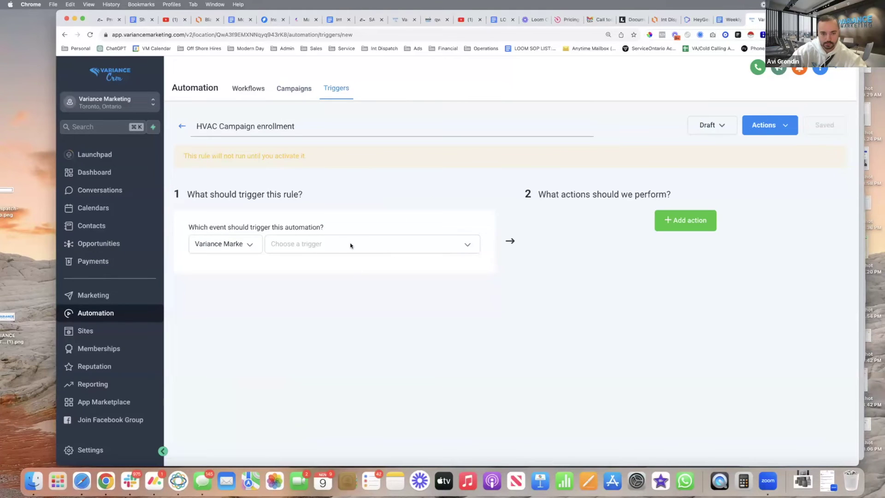
# Set the rule's trigger event to Contact Tag.
pyautogui.click(420, 244)
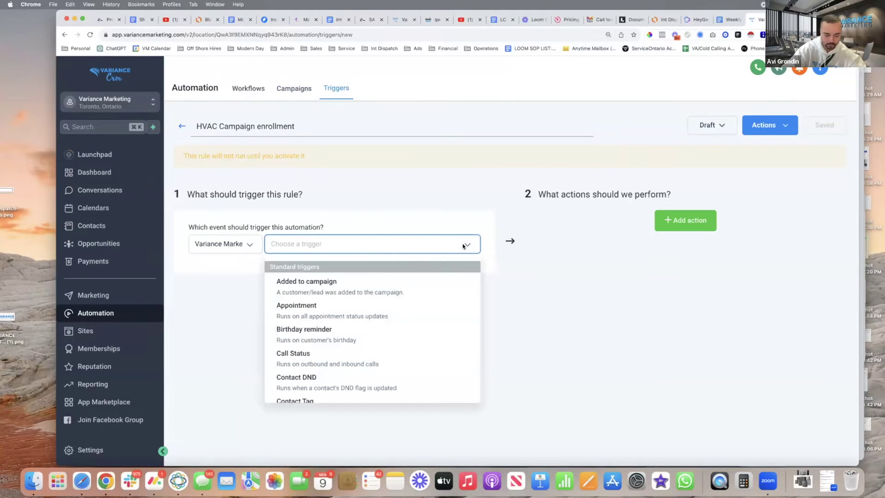
pyautogui.write('tag')
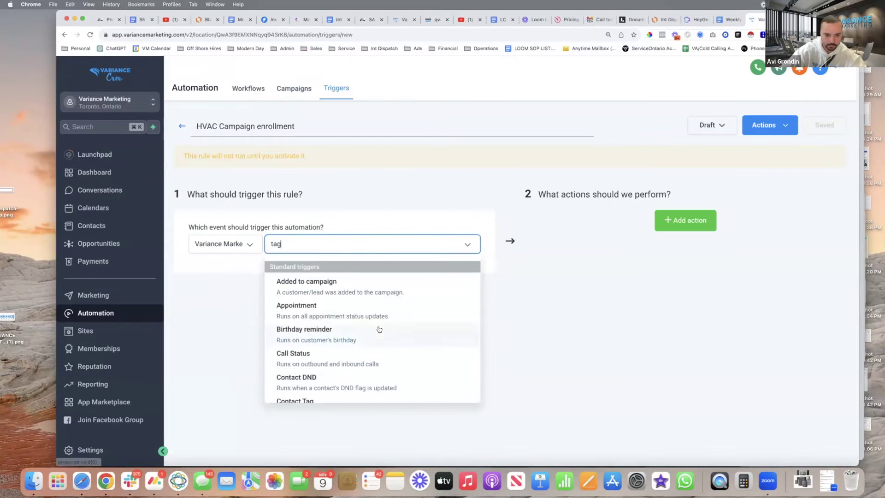
pyautogui.scroll(-3, 378, 330)
pyautogui.click(334, 324)
# Add a Tag Added filter for the 'hvac lead' tag.
pyautogui.click(202, 268)
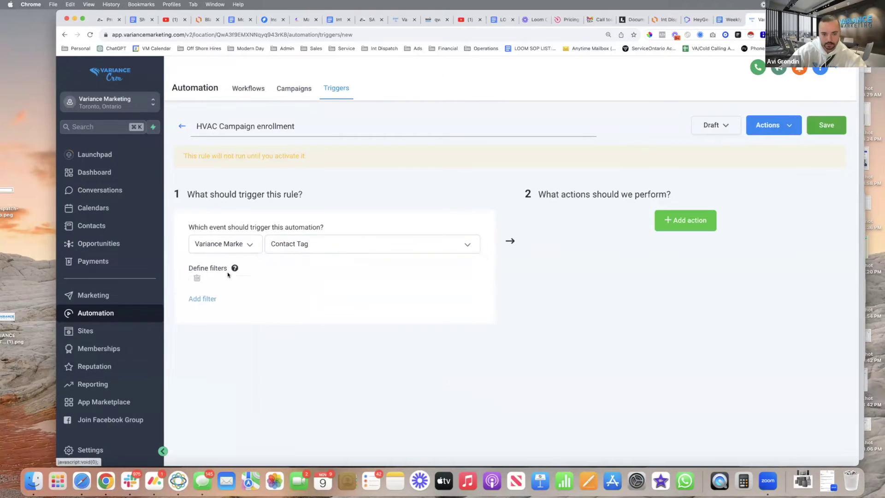
pyautogui.click(284, 288)
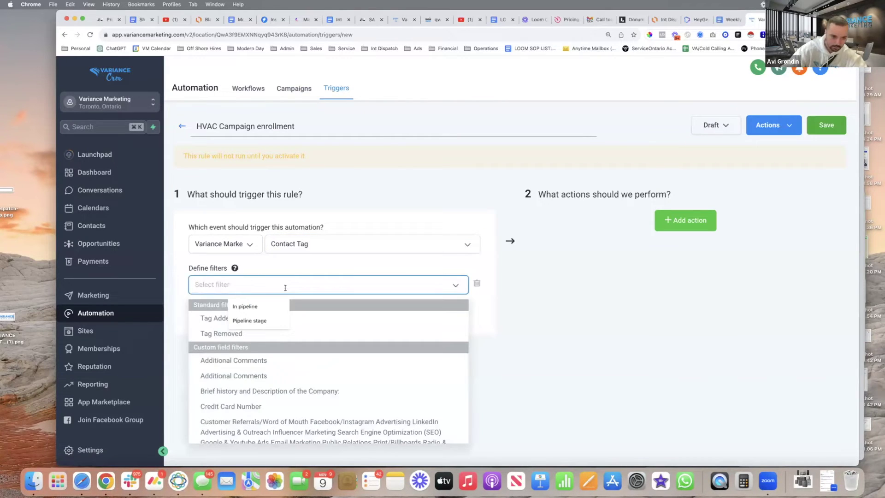
pyautogui.click(265, 318)
pyautogui.click(346, 282)
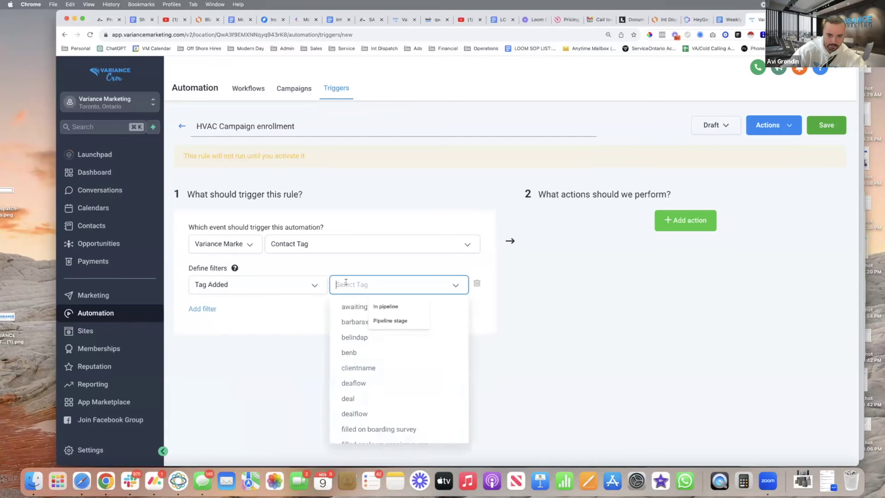
pyautogui.scroll(-5, 377, 415)
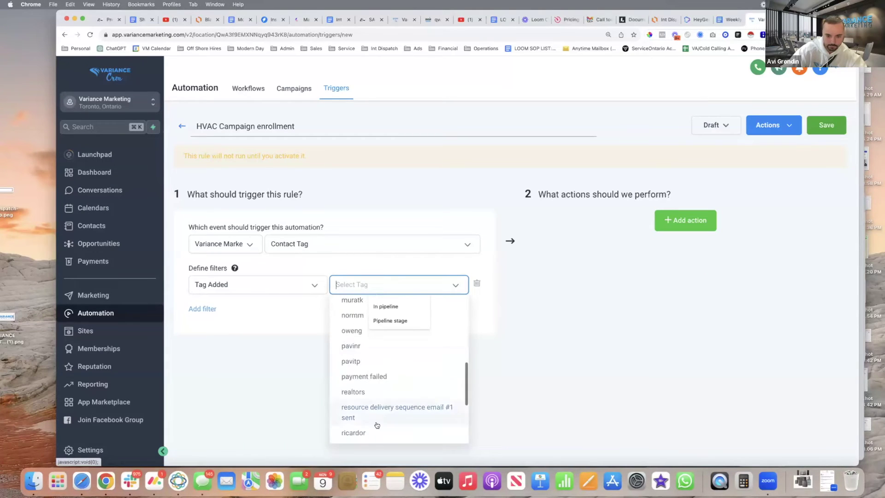
pyautogui.scroll(-5, 377, 425)
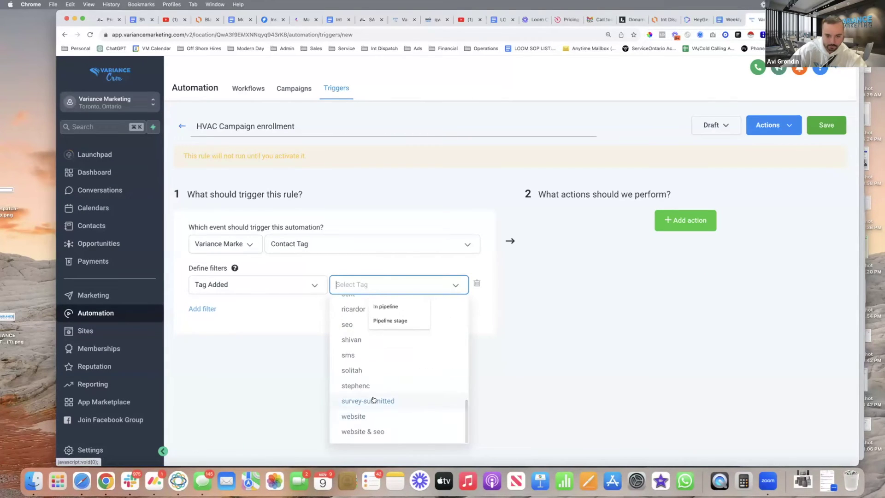
pyautogui.scroll(8, 374, 399)
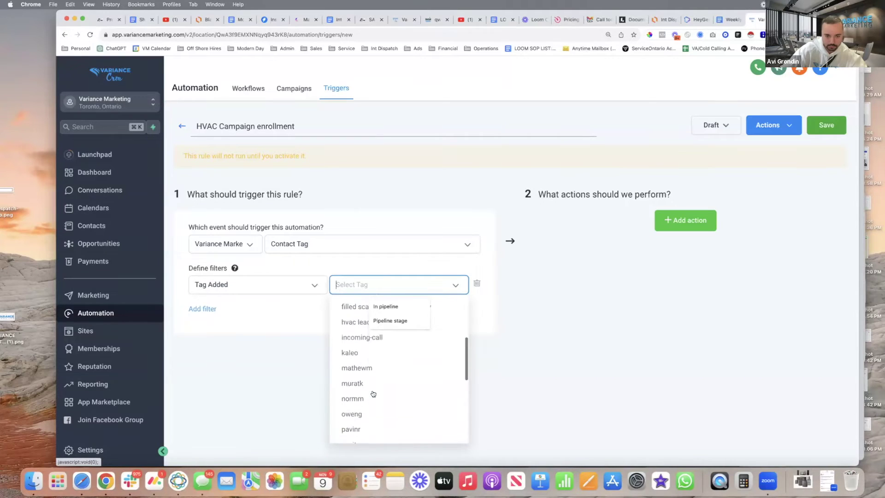
pyautogui.click(373, 396)
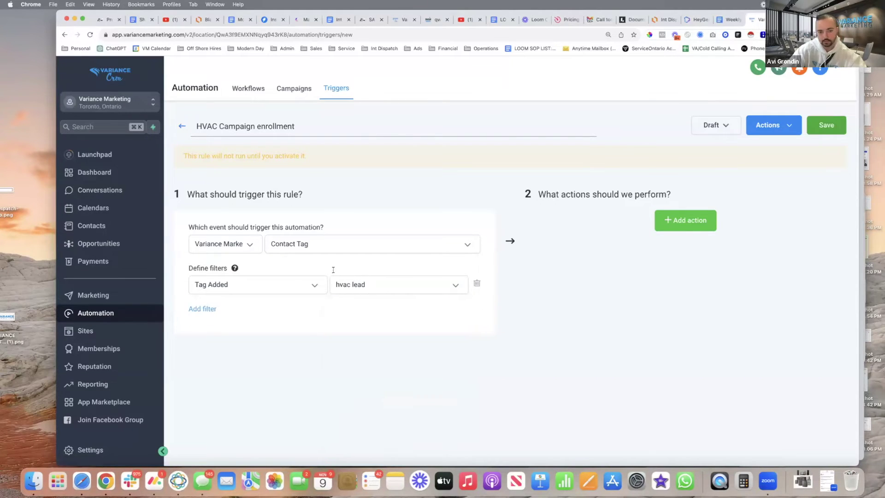
pyautogui.click(678, 228)
# Add an Add To Campaign action targeting the HVAC test campaign.
pyautogui.click(658, 240)
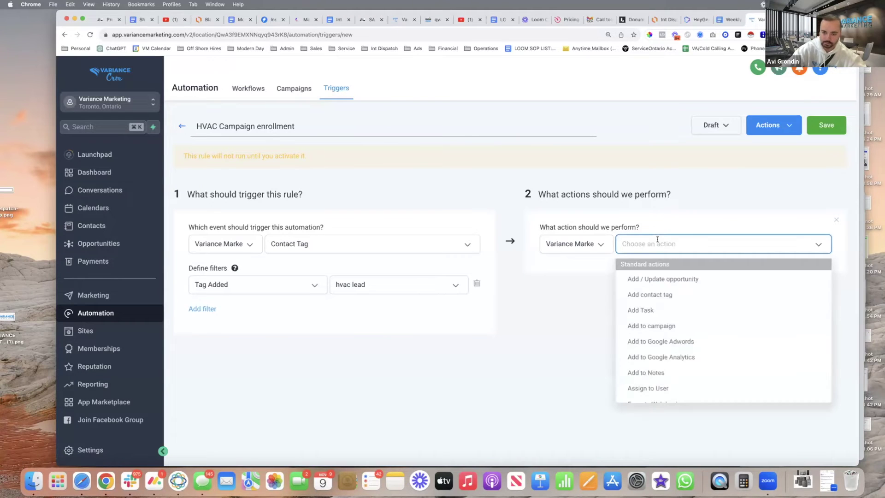
pyautogui.click(675, 326)
pyautogui.click(647, 268)
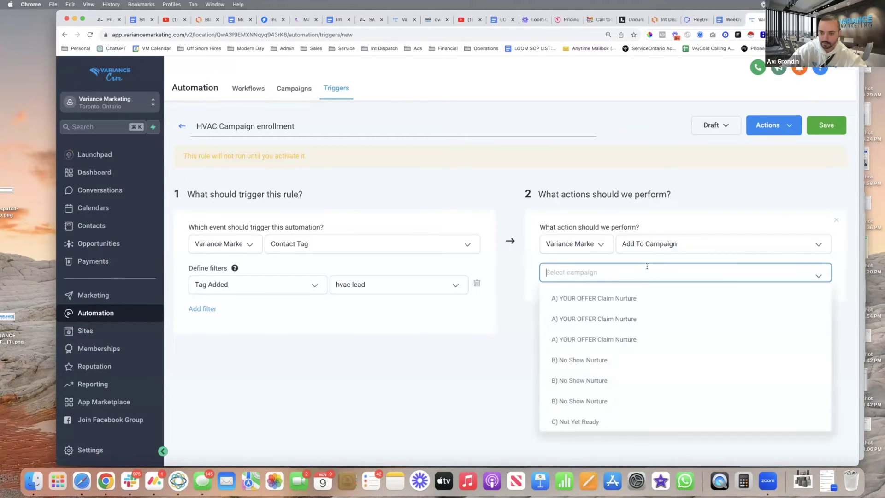
pyautogui.write('hvac')
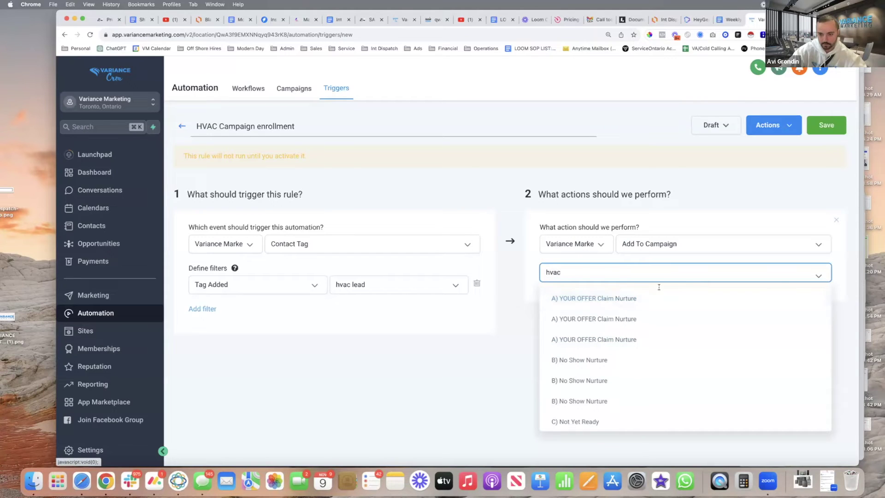
pyautogui.scroll(-10, 638, 347)
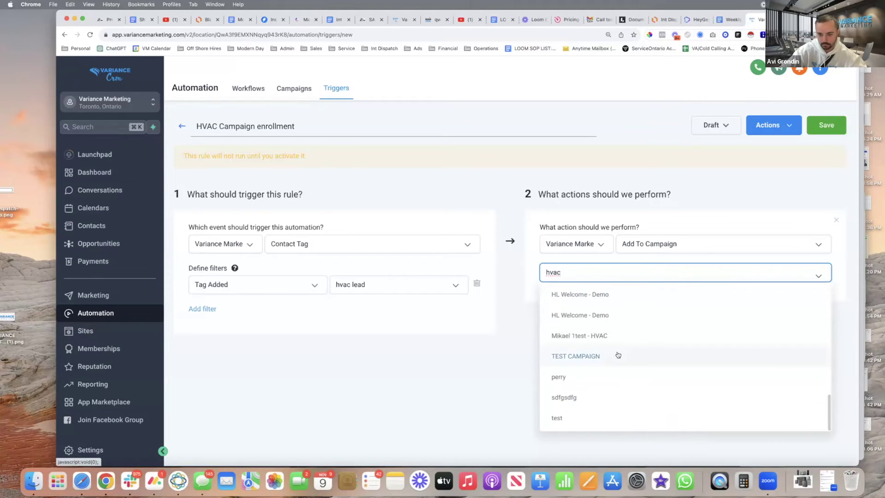
pyautogui.click(609, 339)
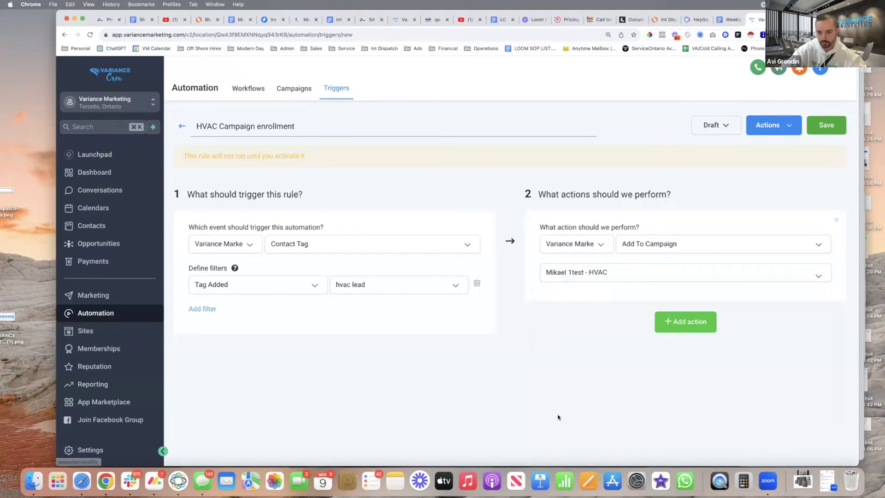
# Keep the rule as a draft, save it, and return to the Triggers list.
pyautogui.click(719, 131)
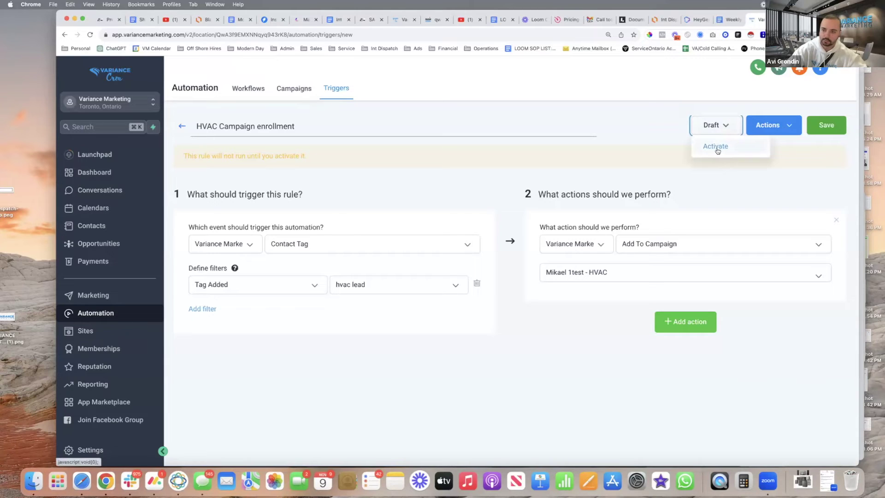
pyautogui.click(604, 317)
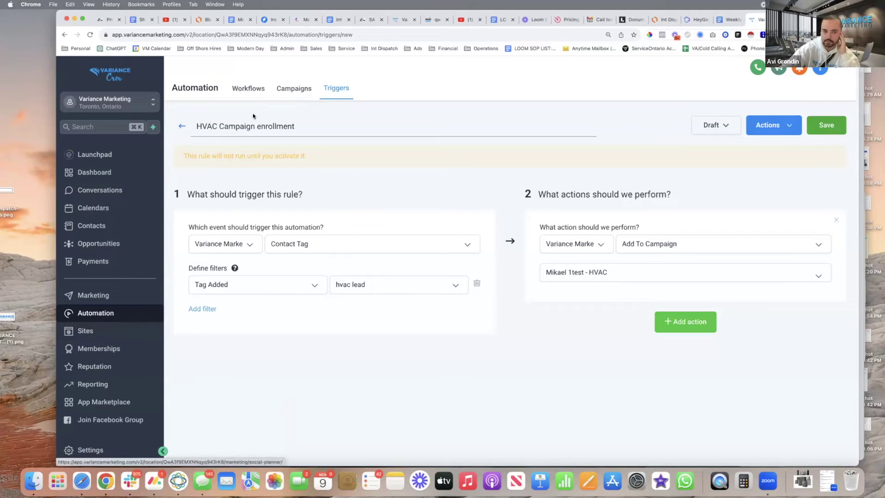
pyautogui.click(295, 89)
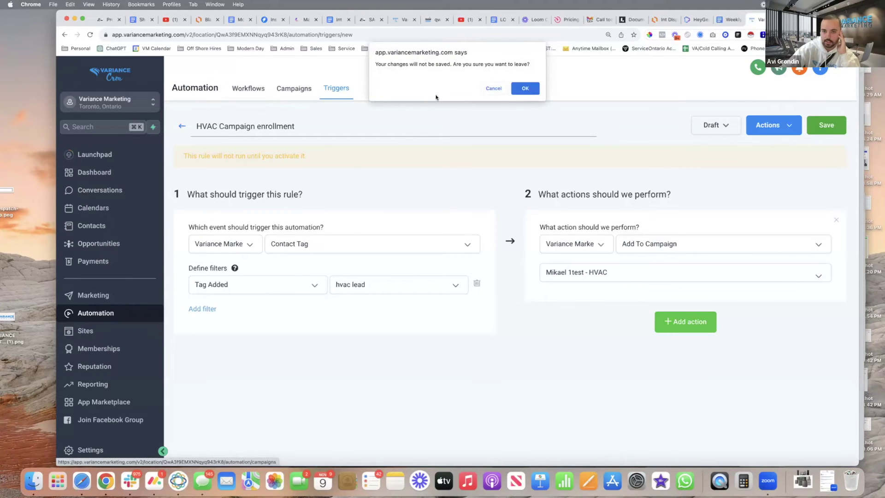
pyautogui.click(493, 88)
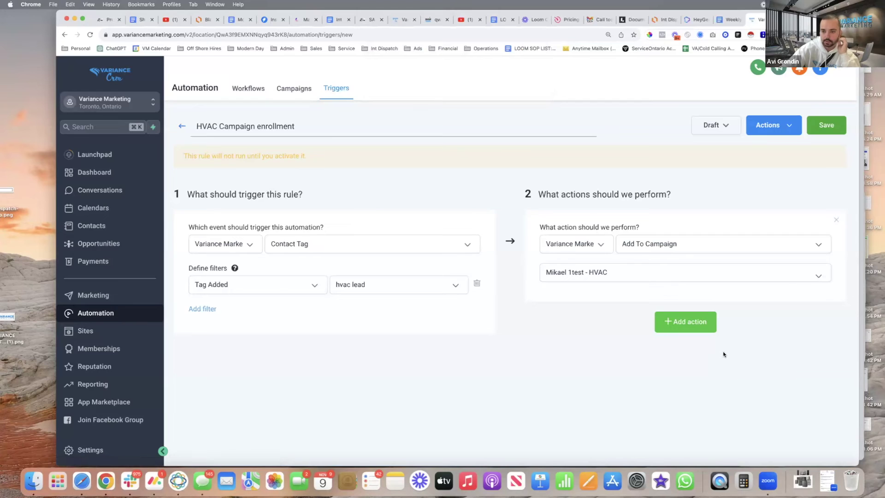
pyautogui.click(823, 125)
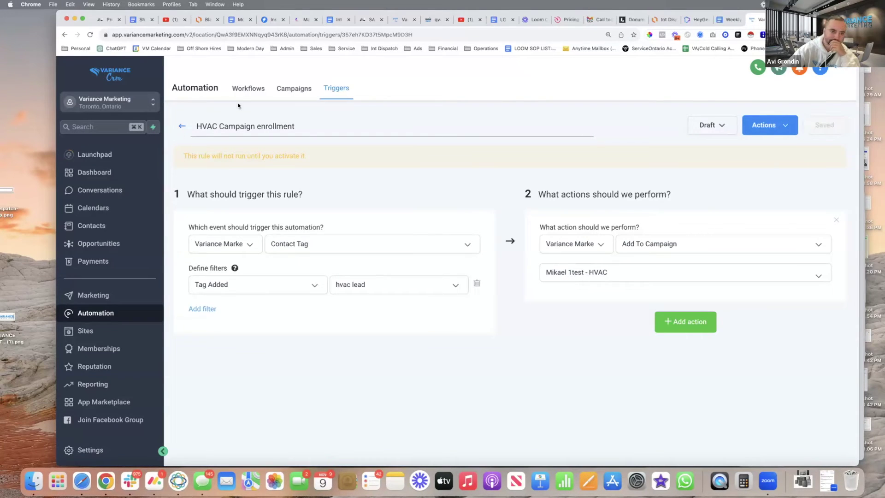
pyautogui.click(180, 127)
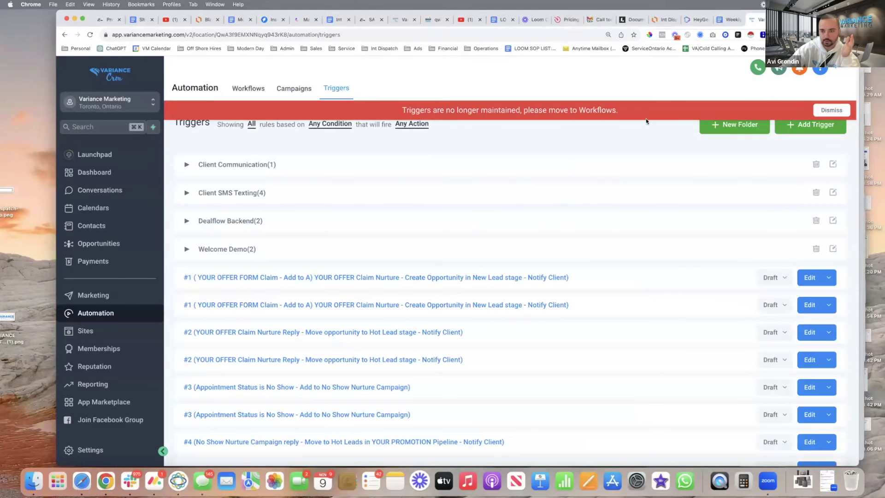
# Create a second trigger rule named 'Remove if replied'.
pyautogui.click(816, 109)
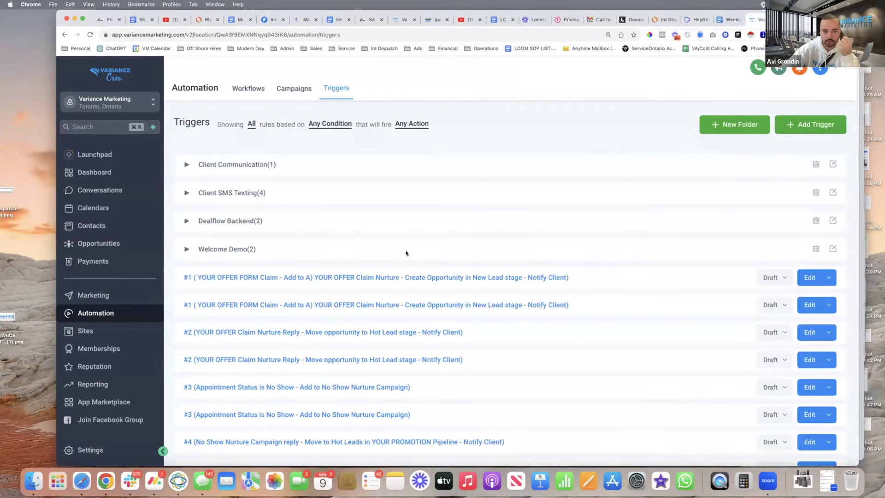
pyautogui.click(788, 124)
pyautogui.click(469, 144)
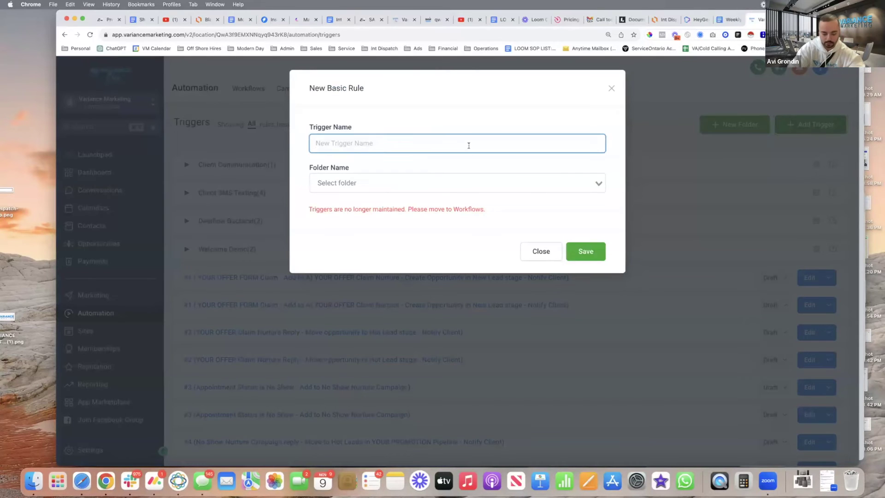
pyautogui.write('Remove if replied')
pyautogui.click(580, 254)
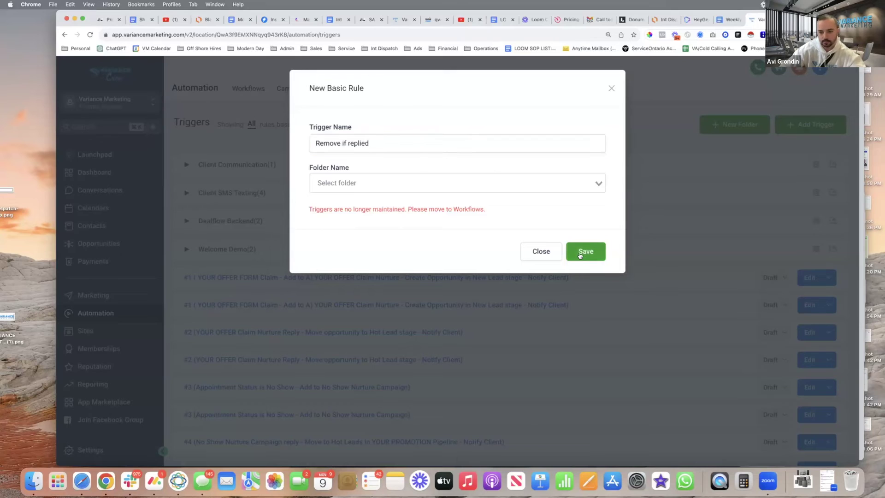
# Set the rule's trigger event to Customer Replied.
pyautogui.click(387, 245)
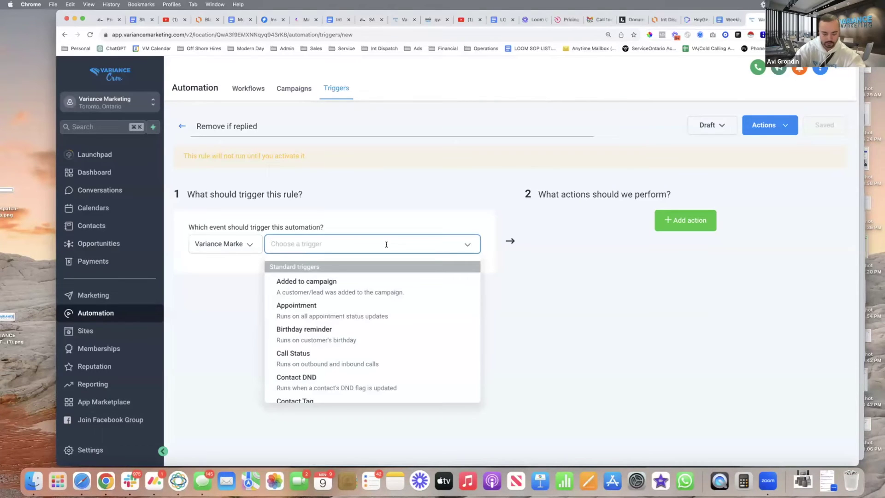
pyautogui.write('cont')
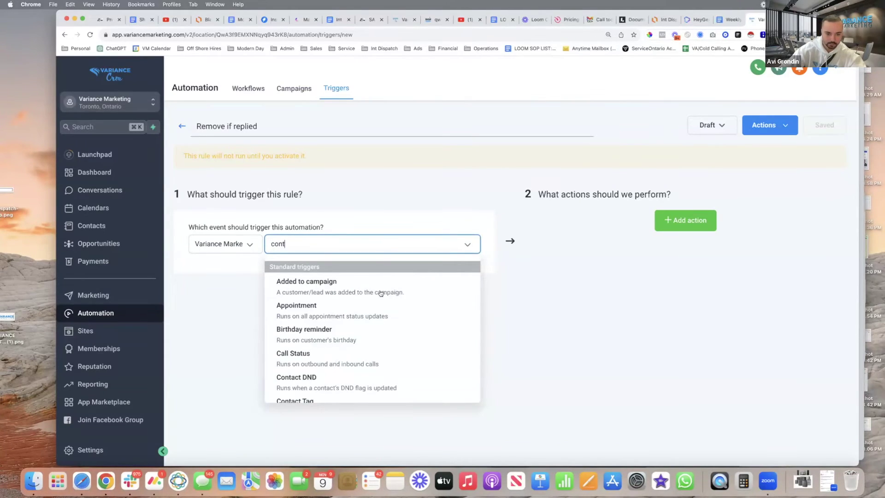
pyautogui.scroll(-5, 381, 293)
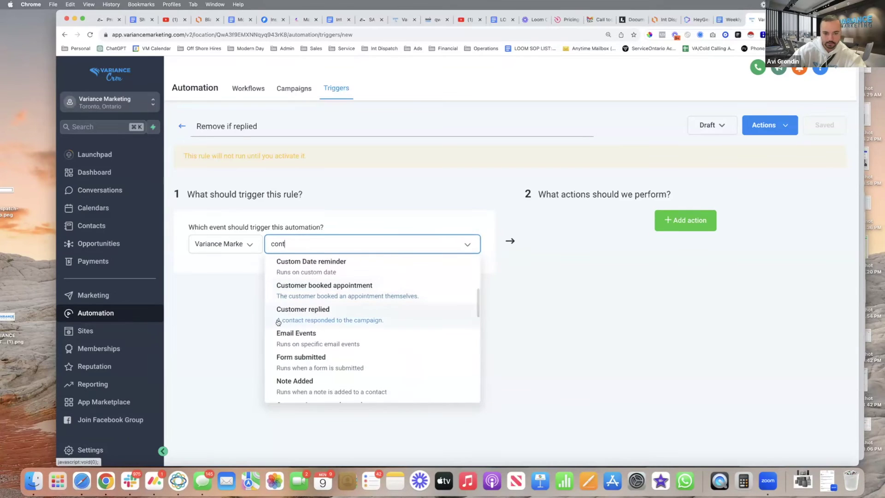
pyautogui.click(278, 322)
# Filter the trigger to replies to the HVAC test campaign.
pyautogui.click(209, 268)
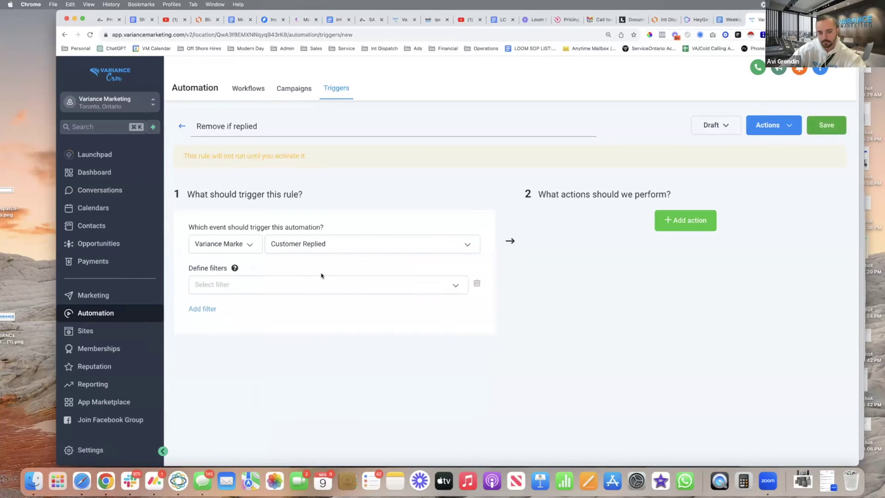
pyautogui.click(324, 286)
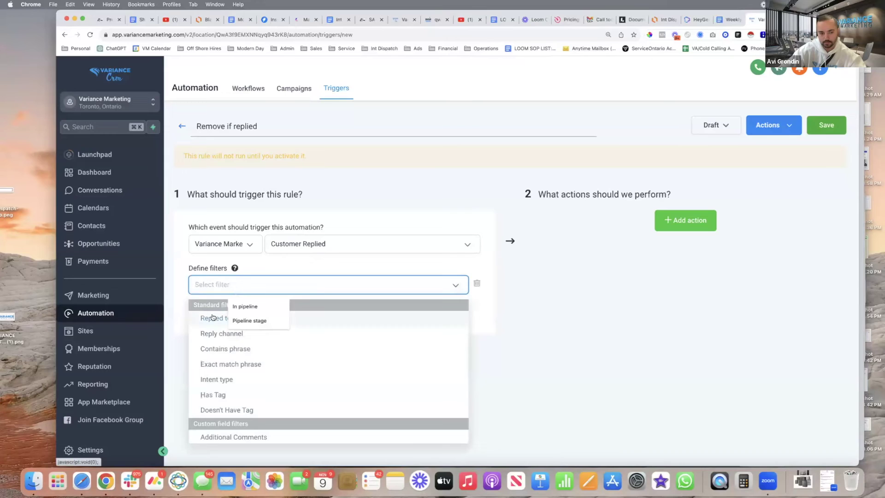
pyautogui.click(213, 318)
pyautogui.click(393, 286)
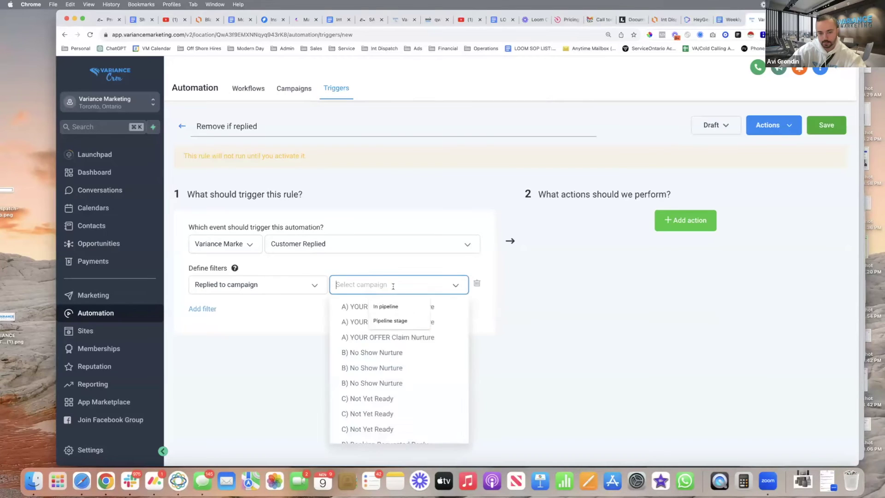
pyautogui.scroll(-10, 398, 381)
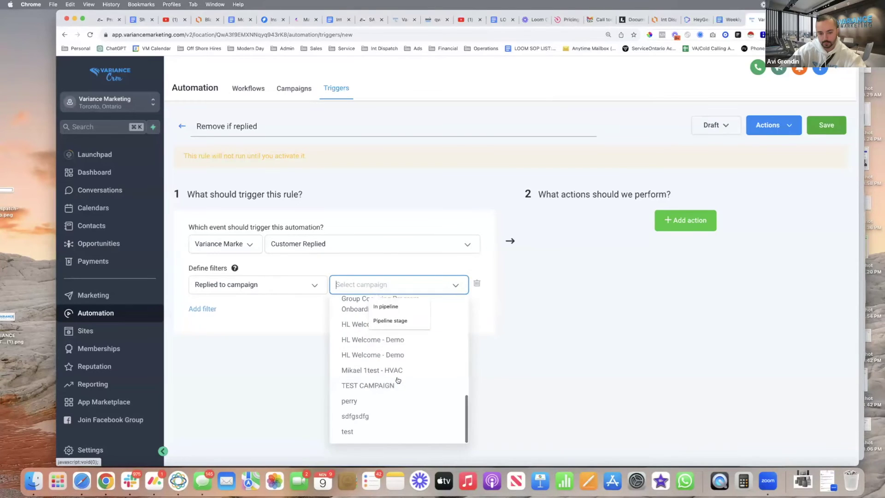
pyautogui.click(368, 368)
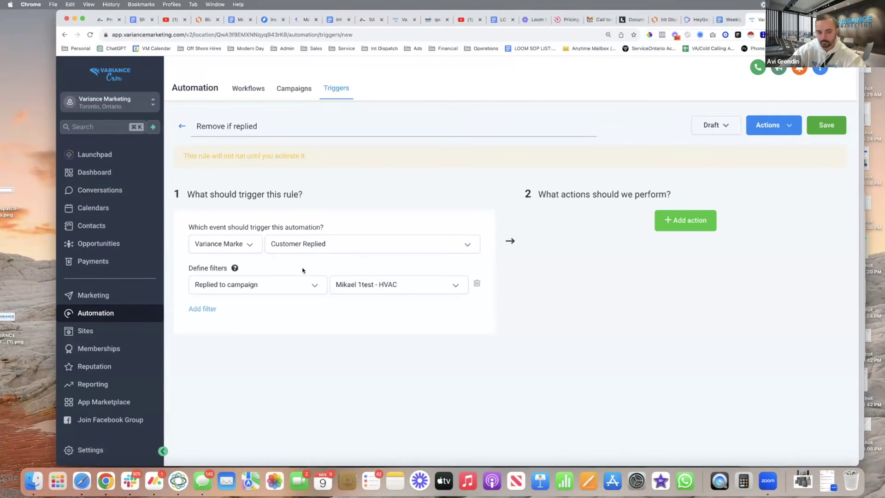
pyautogui.click(671, 220)
# Add a Remove From Campaign action targeting the HVAC test campaign.
pyautogui.click(664, 243)
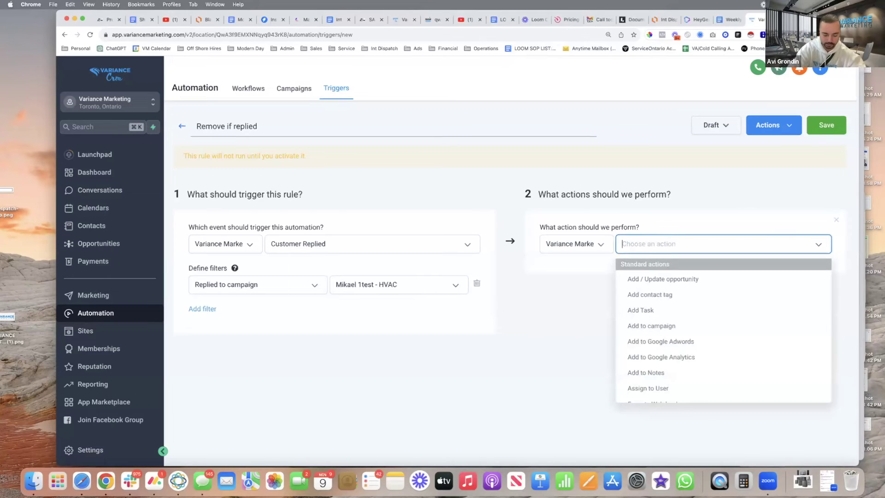
pyautogui.scroll(-3, 686, 307)
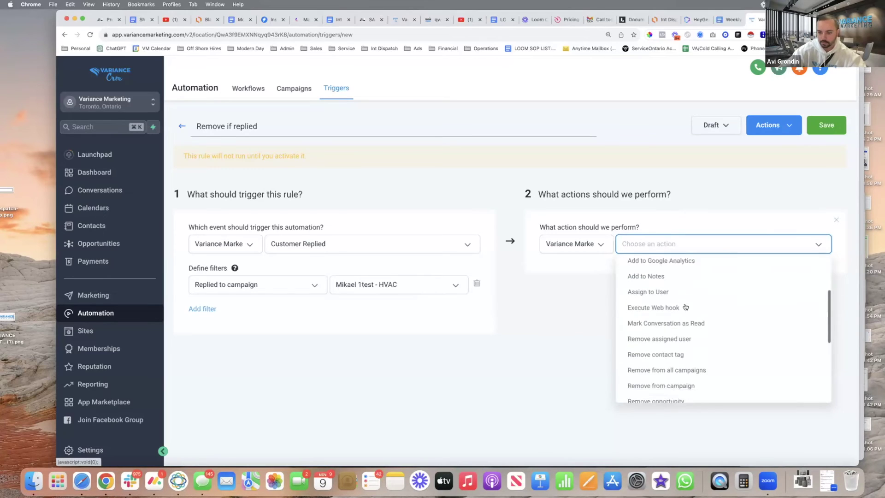
pyautogui.scroll(-2, 669, 305)
pyautogui.scroll(-1, 653, 309)
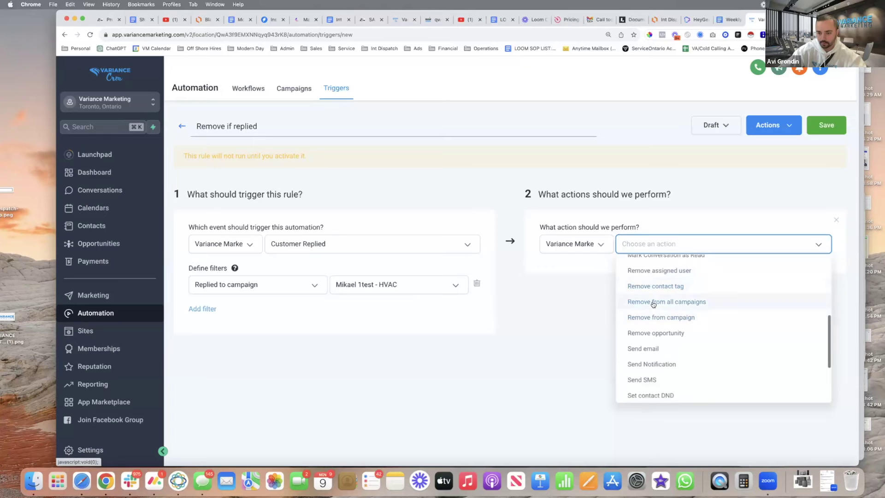
pyautogui.click(656, 318)
pyautogui.click(642, 272)
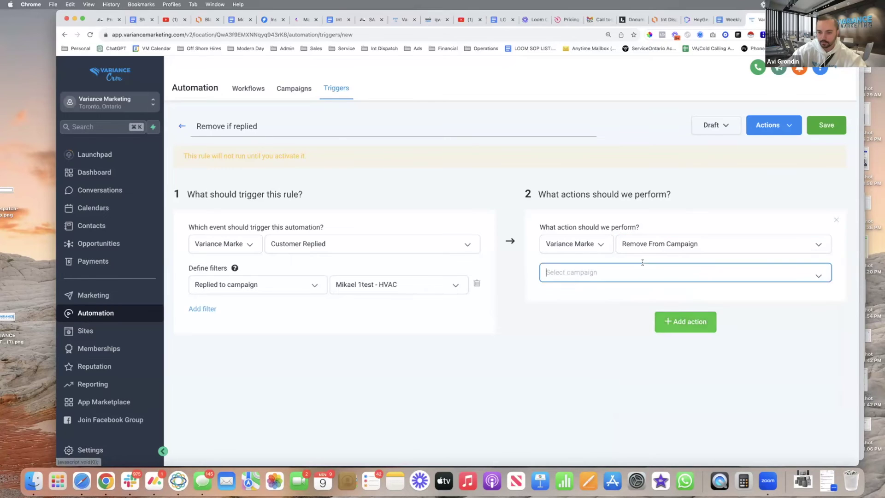
pyautogui.scroll(1, 632, 344)
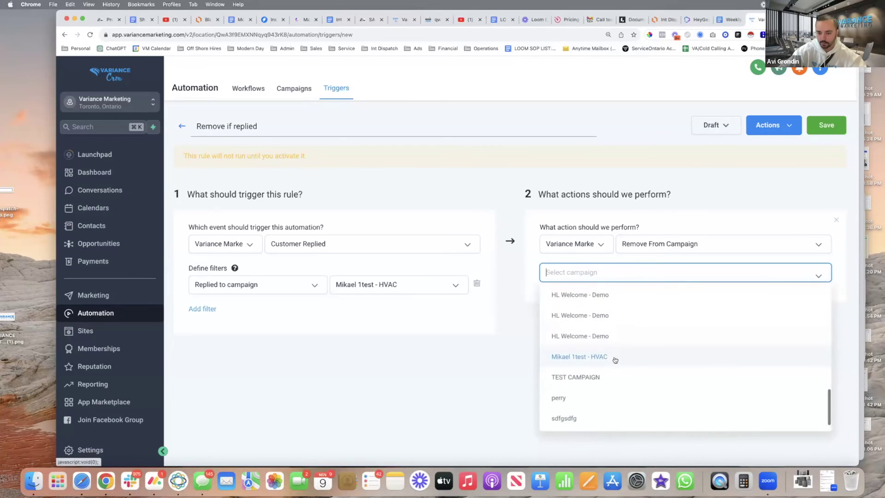
pyautogui.click(615, 359)
# Leave the rule's status as Draft and save it.
pyautogui.click(726, 125)
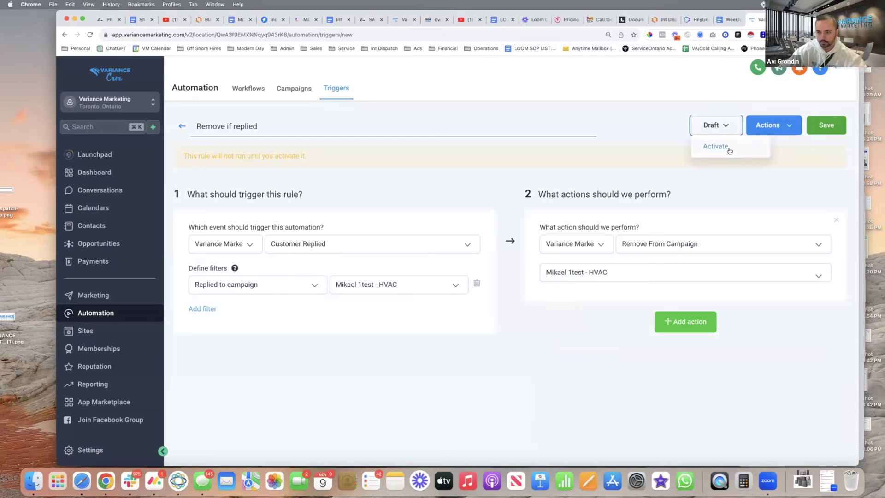
pyautogui.click(648, 332)
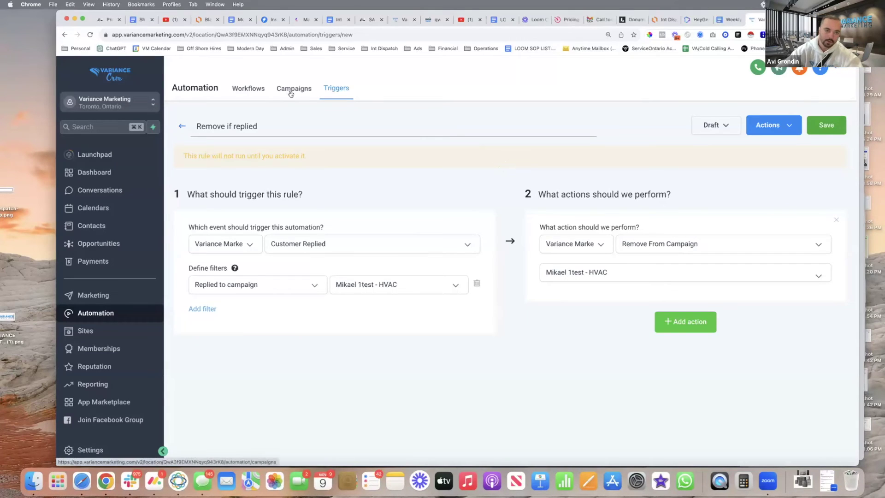
pyautogui.click(827, 125)
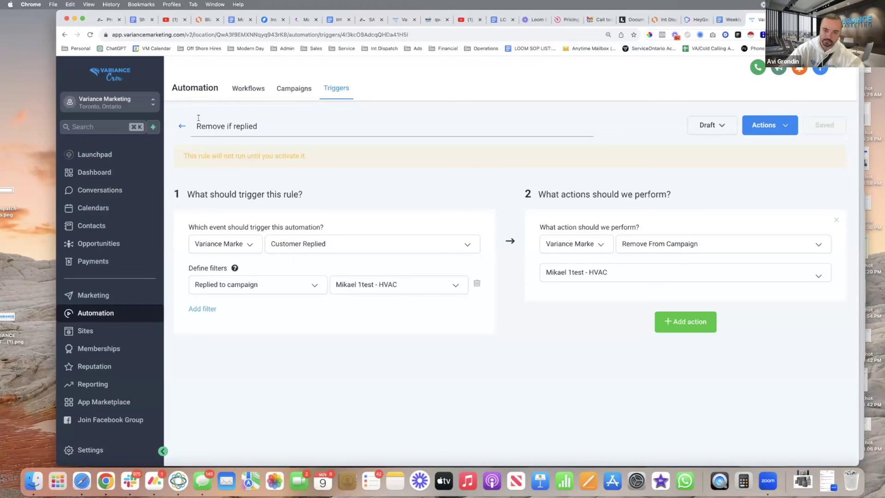
# Open the HVAC test campaign, scroll through its SMS steps, then switch to Workflows.
pyautogui.click(294, 88)
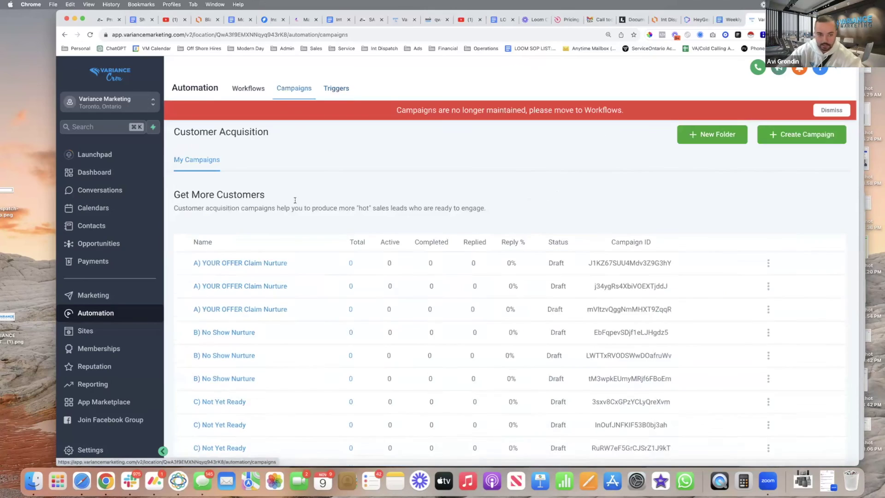
pyautogui.scroll(-10, 247, 263)
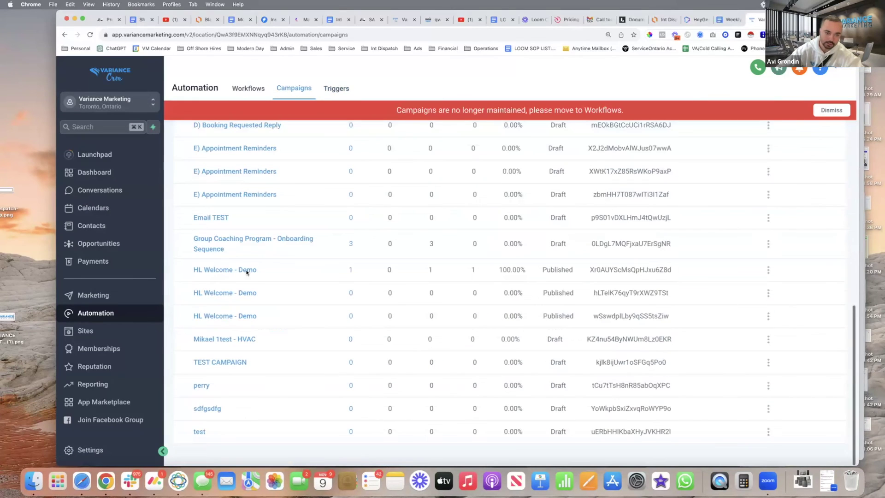
pyautogui.click(231, 340)
pyautogui.scroll(-6, 400, 304)
pyautogui.scroll(6, 401, 305)
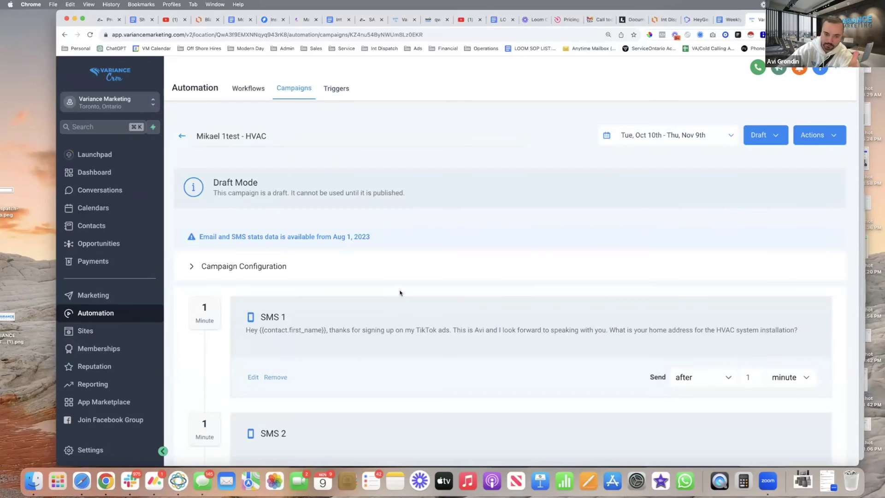
pyautogui.scroll(-3, 400, 292)
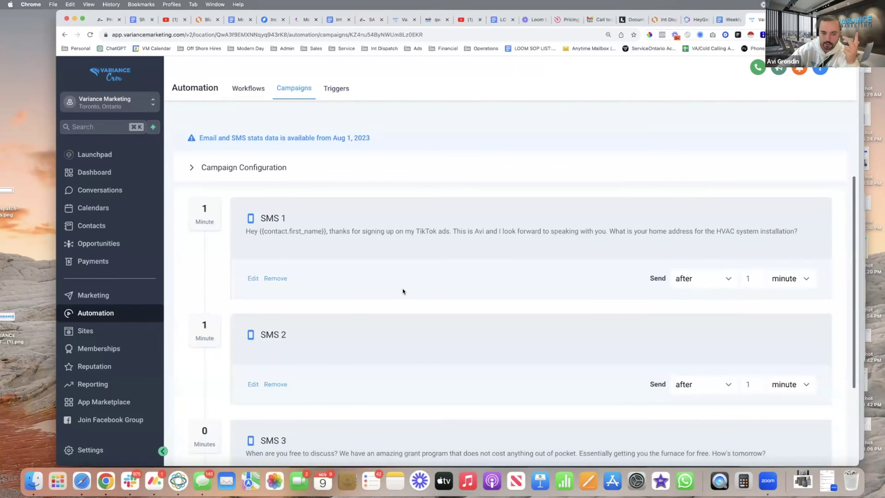
pyautogui.scroll(3, 392, 263)
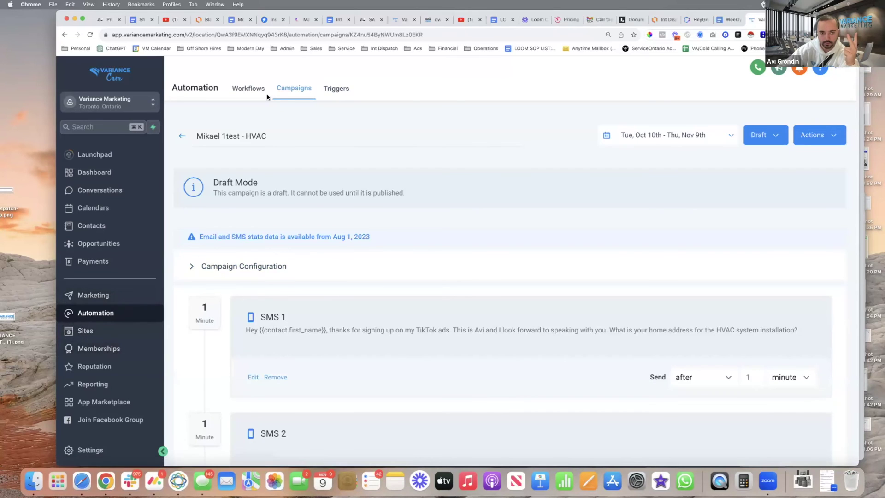
pyautogui.click(243, 88)
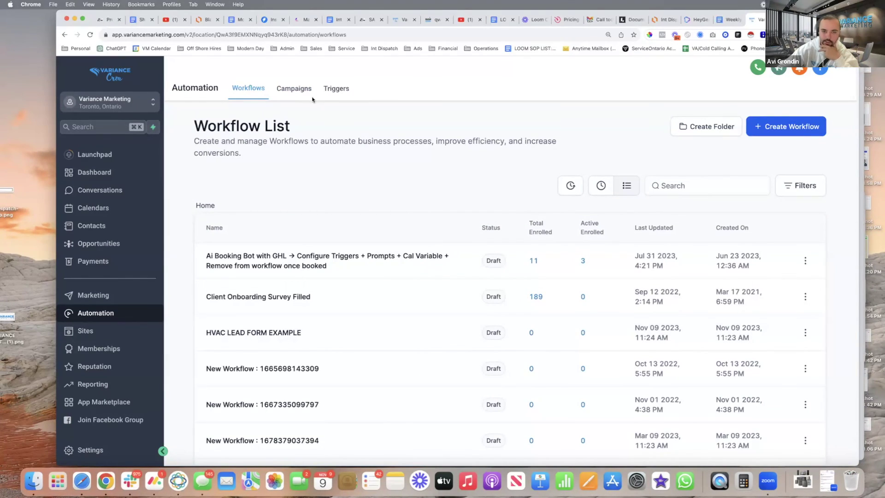
# Switch to the Triggers tab under Automation.
pyautogui.click(330, 89)
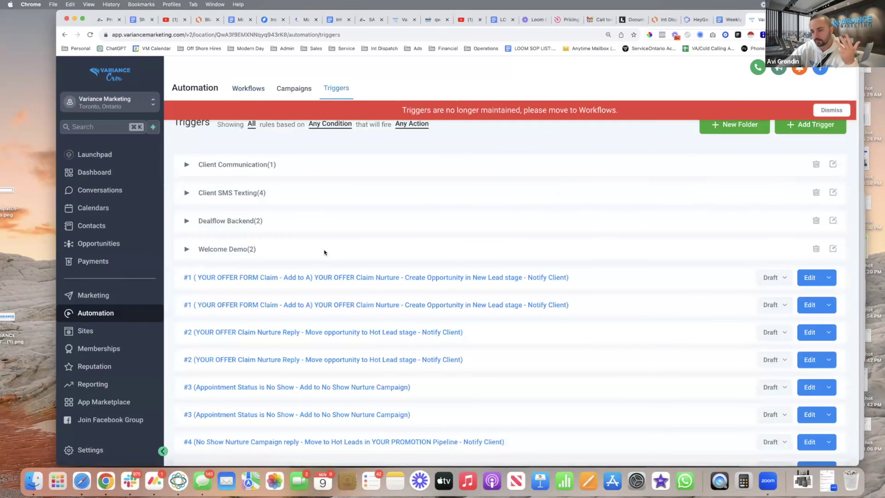